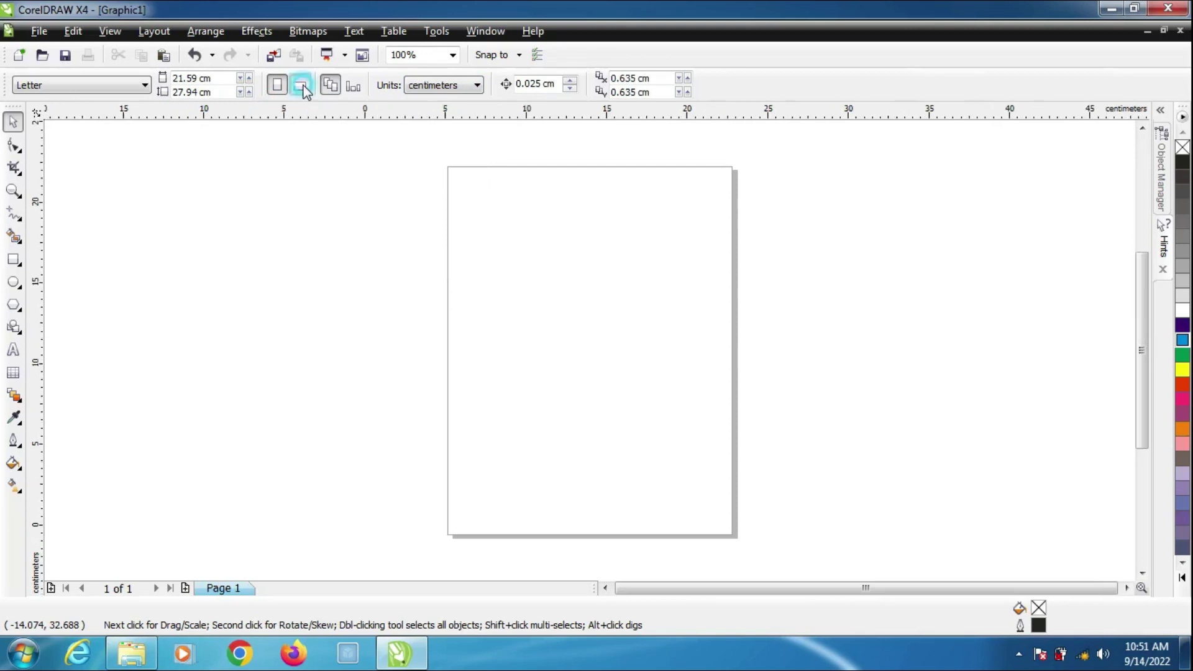
Step: Set the Letter page to landscape orientation and enlarge the view of the page
click(12, 192)
drag(340, 157, 824, 526)
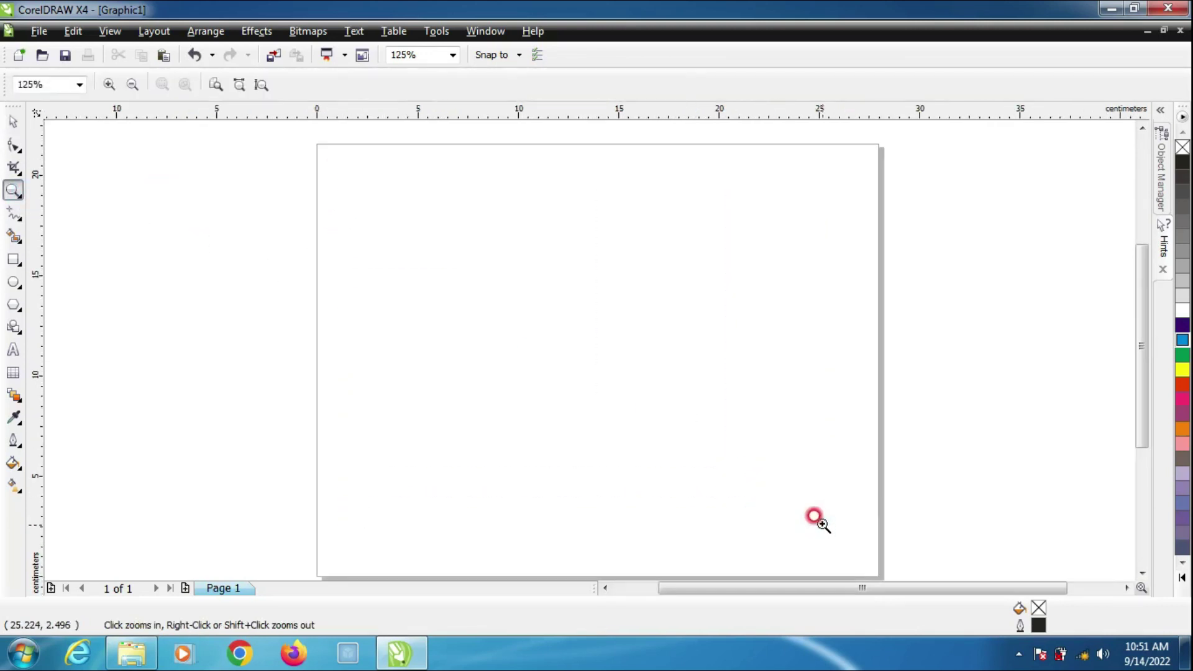
click(12, 125)
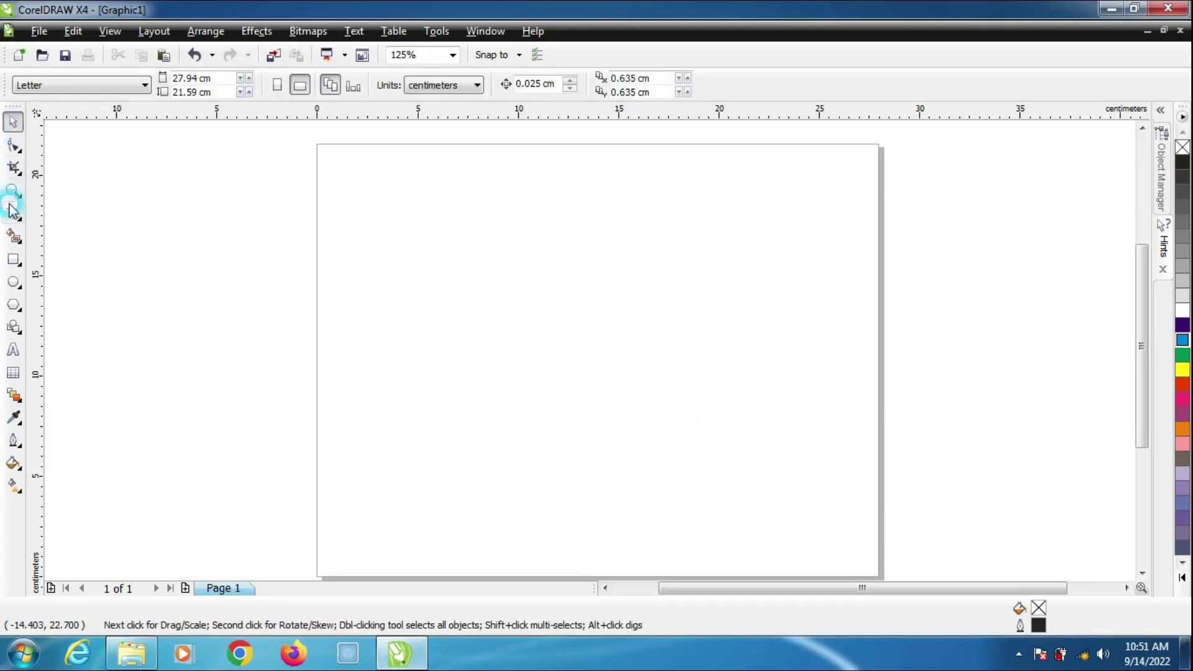
click(14, 191)
drag(302, 138, 897, 564)
click(892, 561)
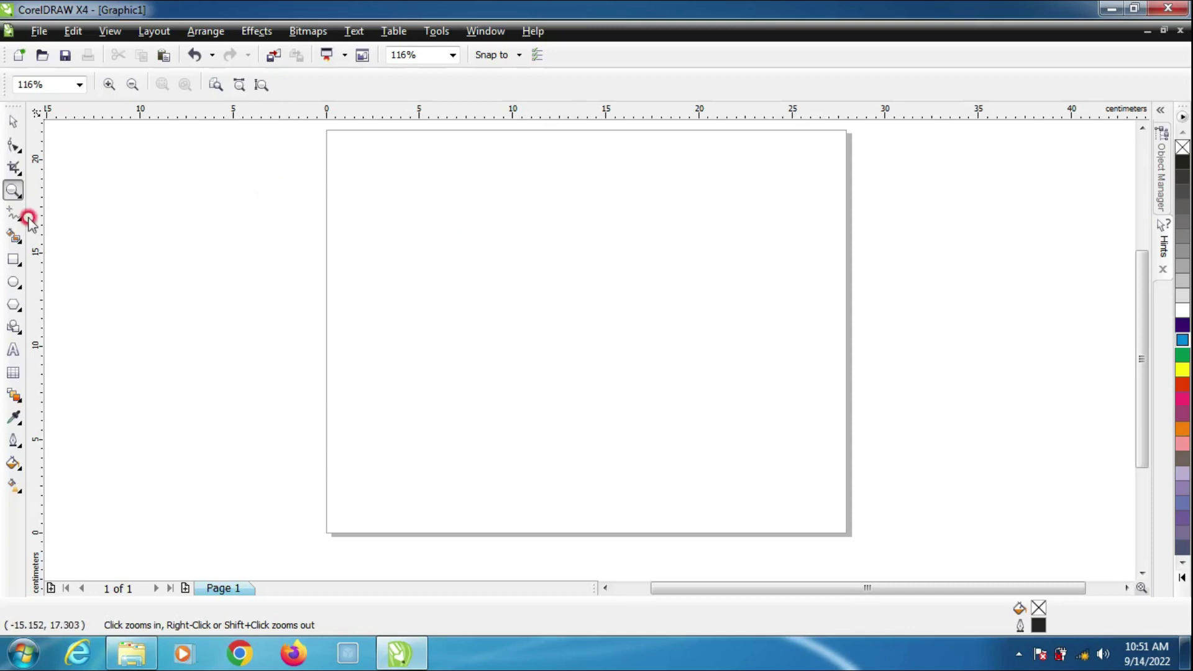
click(1143, 129)
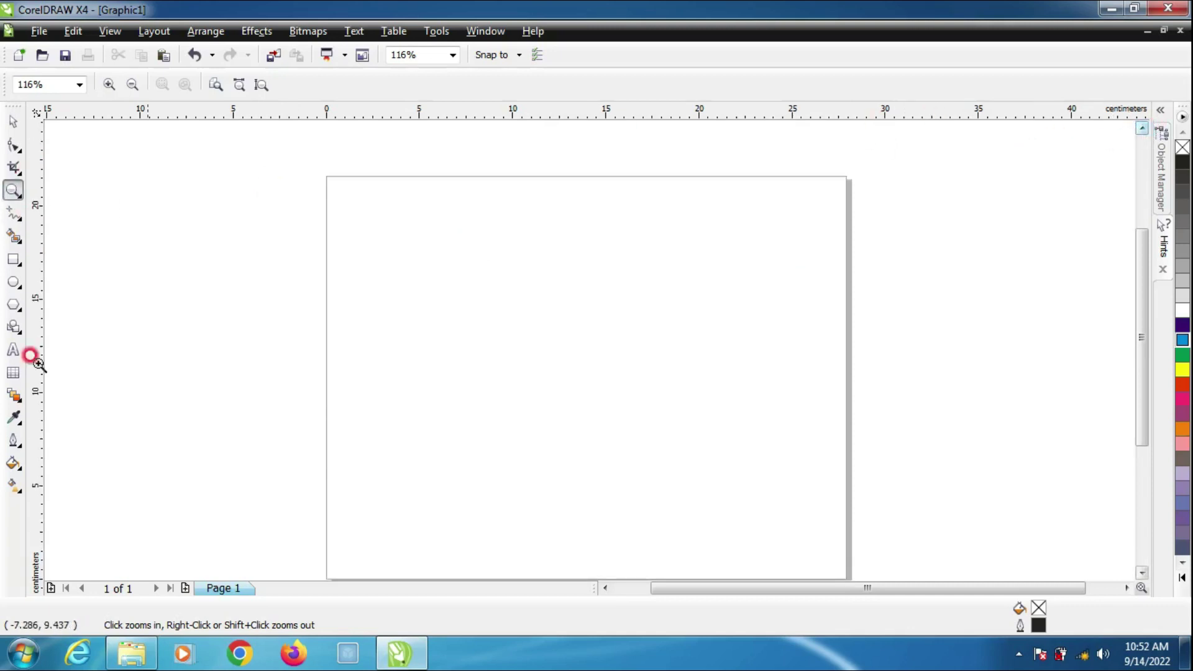
Step: Add the artistic text "DG" in Arial 24 pt on the upper right part of the page
click(280, 326)
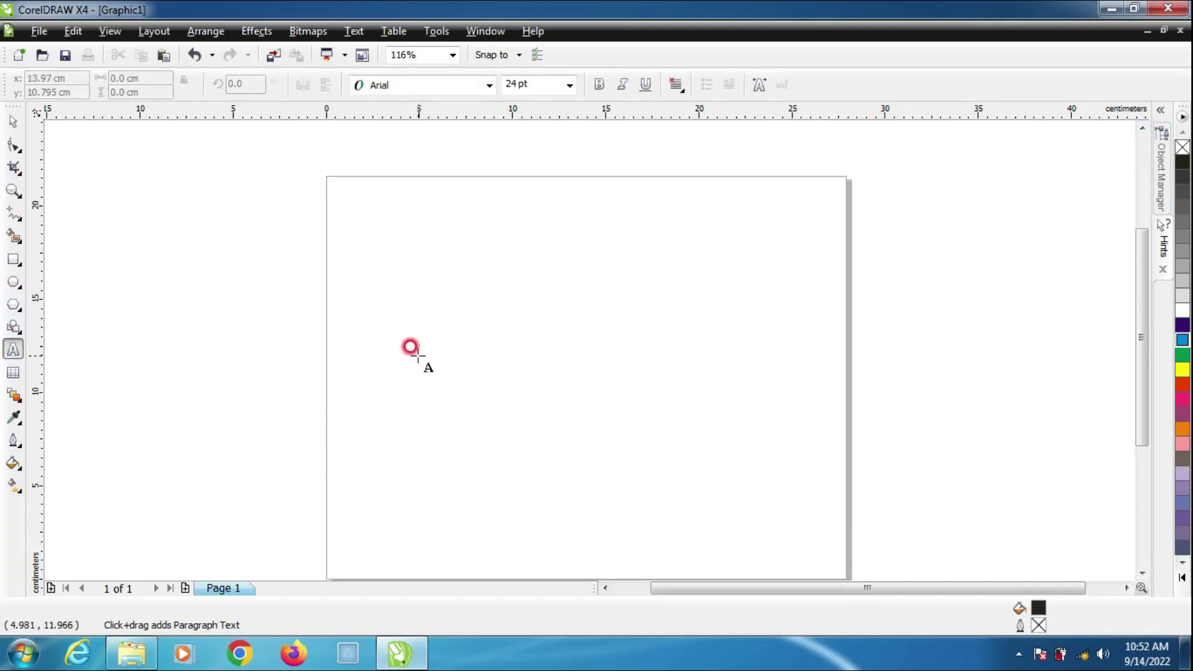
click(653, 289)
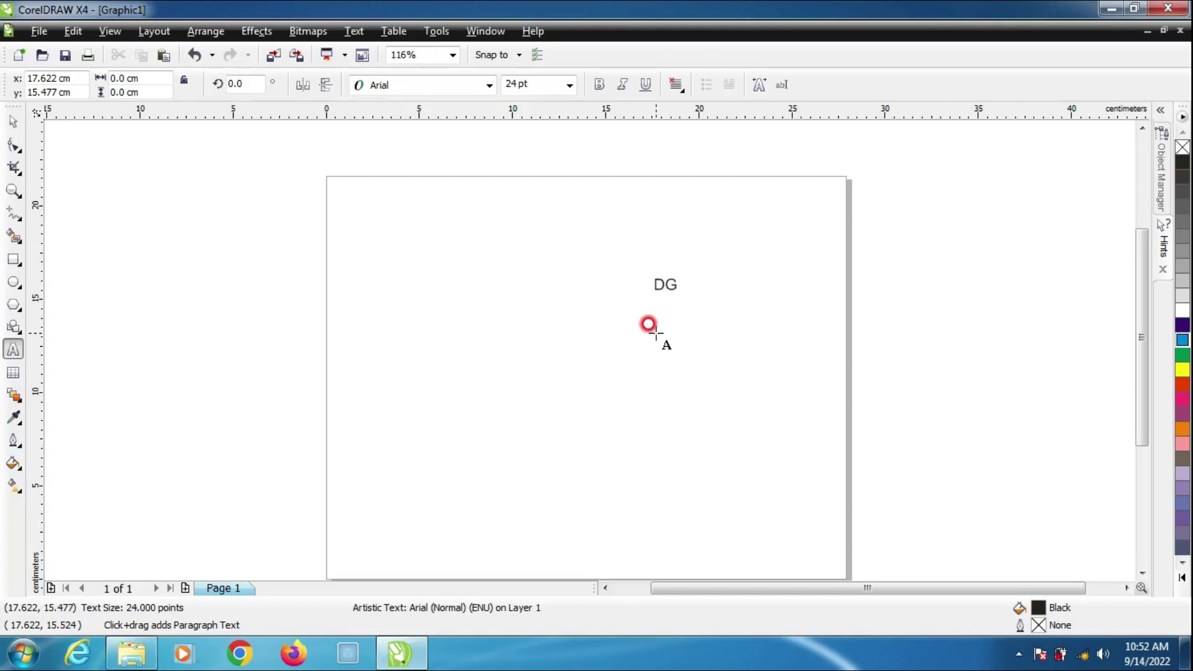
key(Escape)
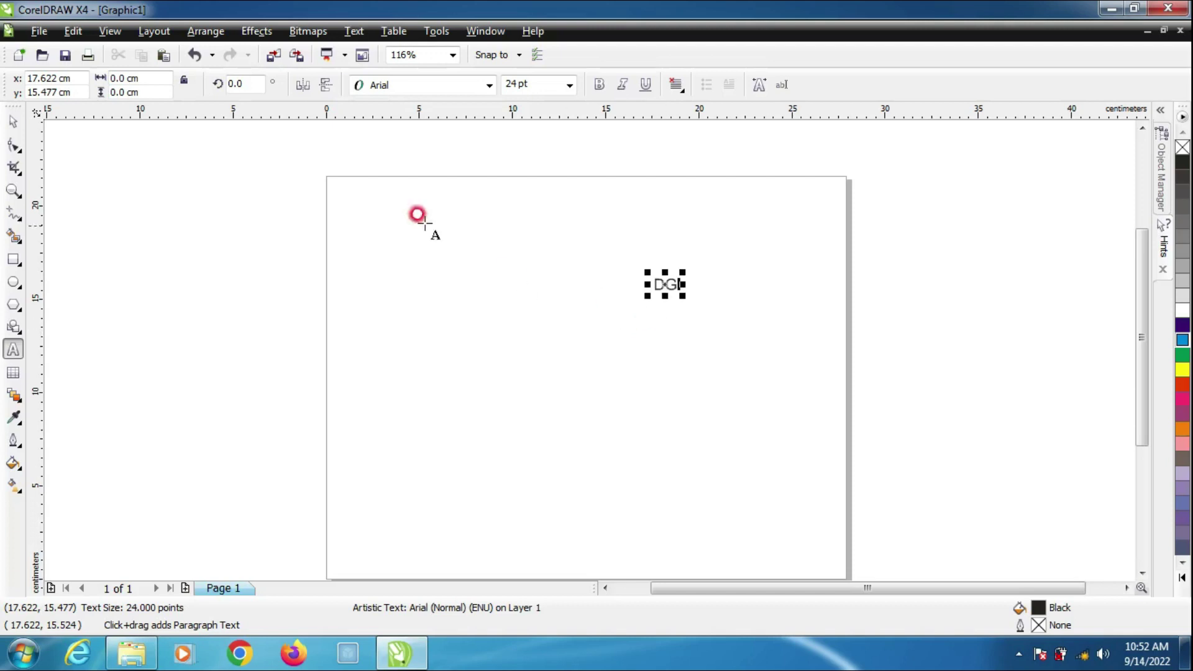
click(10, 122)
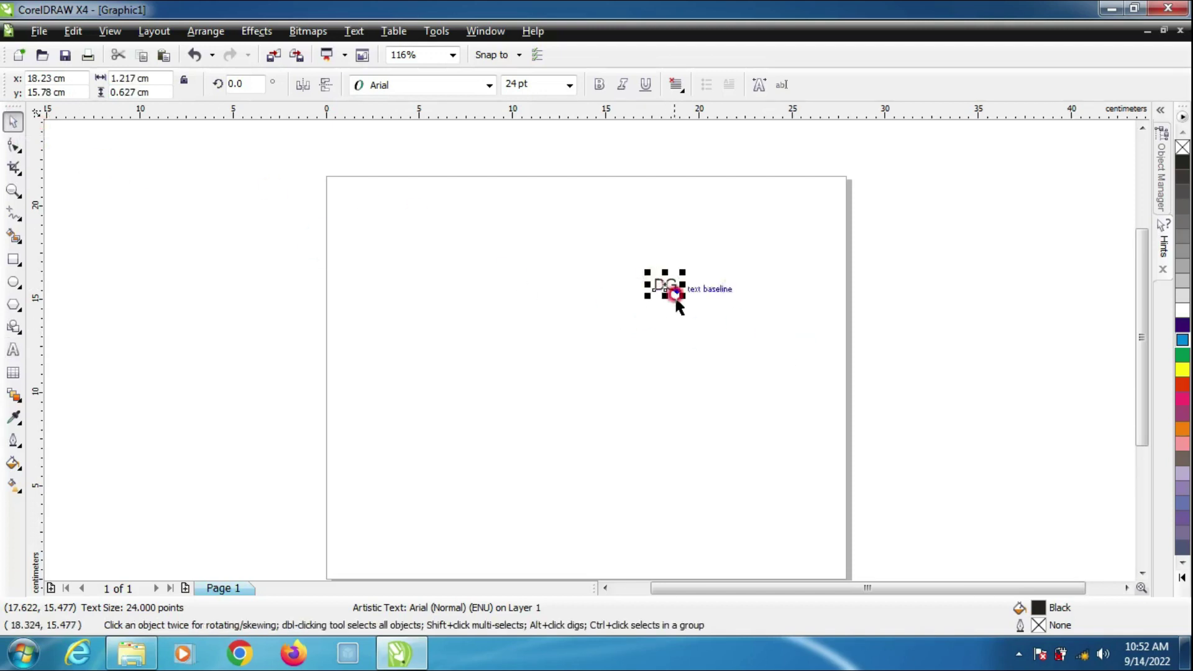
Step: Set the DG text in Blackoak Std, enlarge it to about 21.9 cm wide and centre it roughly on the page
drag(680, 297, 790, 409)
drag(769, 311, 889, 290)
click(490, 85)
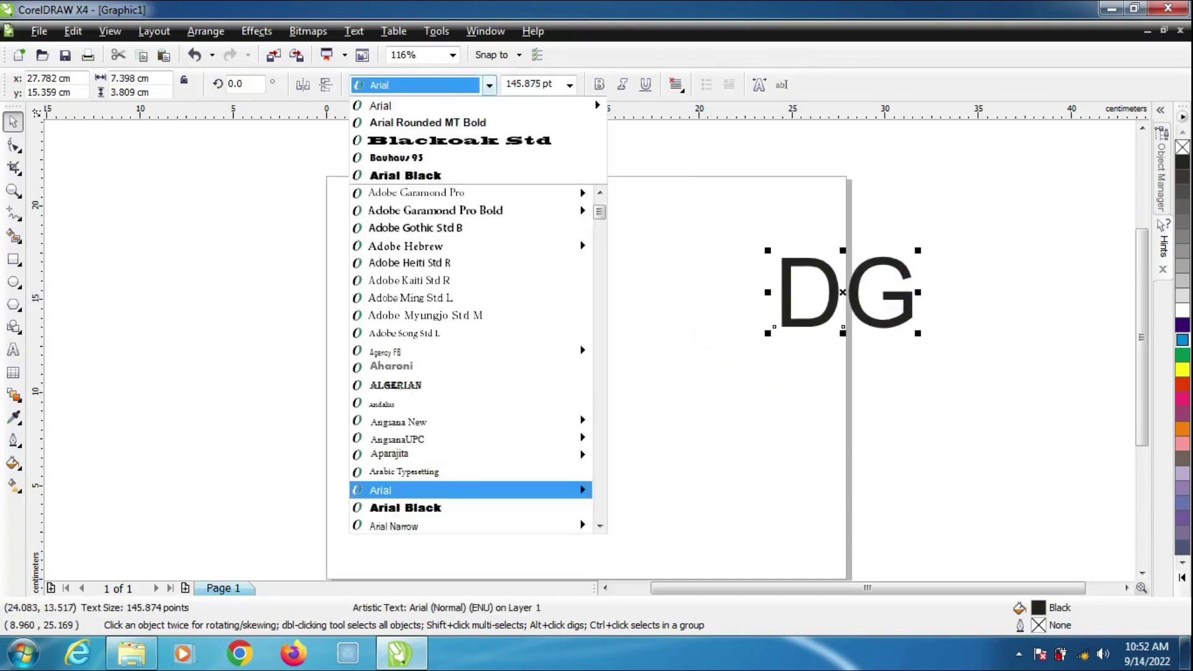
click(491, 139)
click(982, 322)
drag(982, 323, 610, 337)
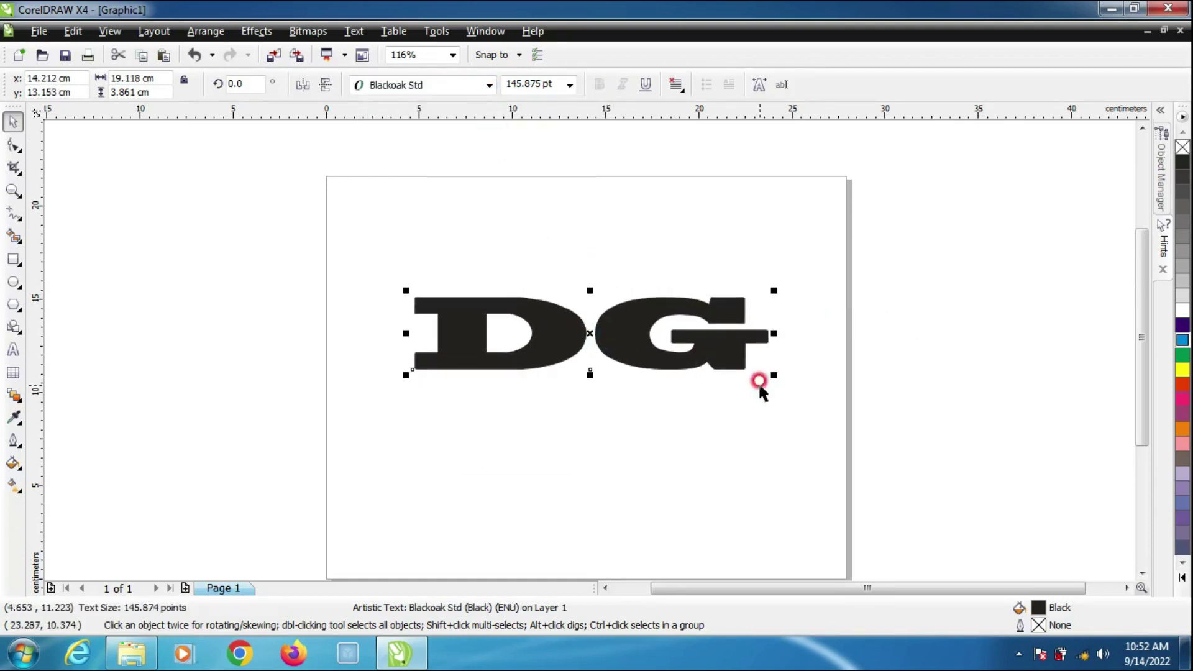
drag(773, 374, 820, 423)
drag(754, 349, 721, 364)
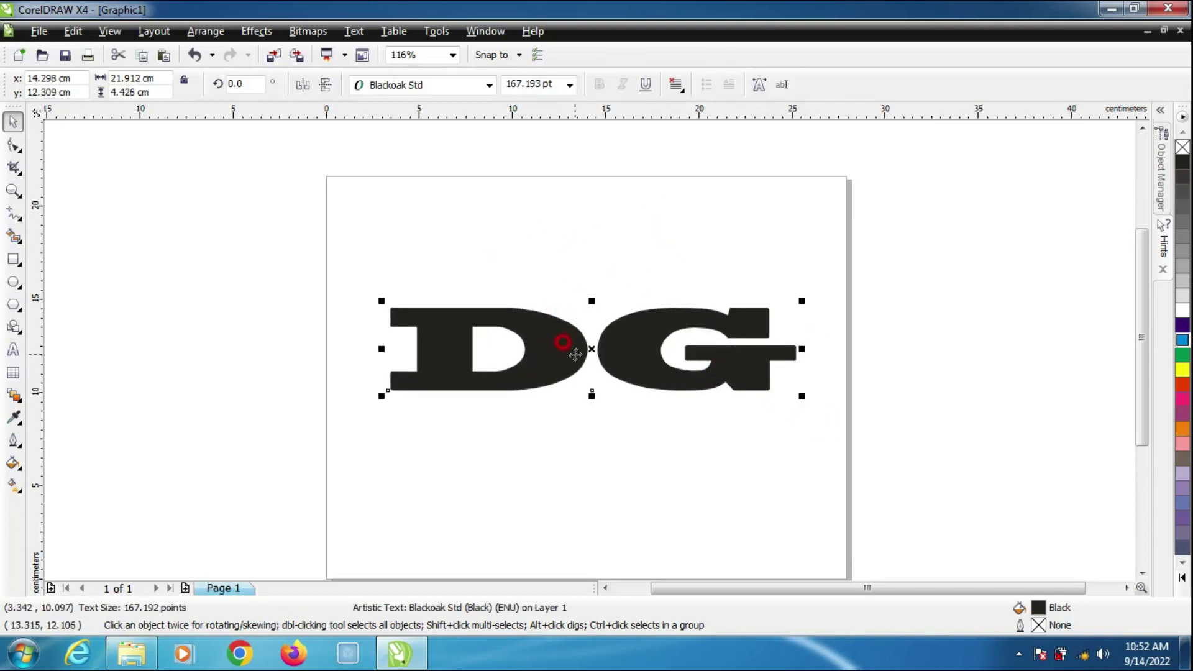
Step: Place two horizontal guidelines along the upper and lower edges of the G's crossbar, at about 12.57 cm and 11.78 cm
drag(719, 119, 696, 344)
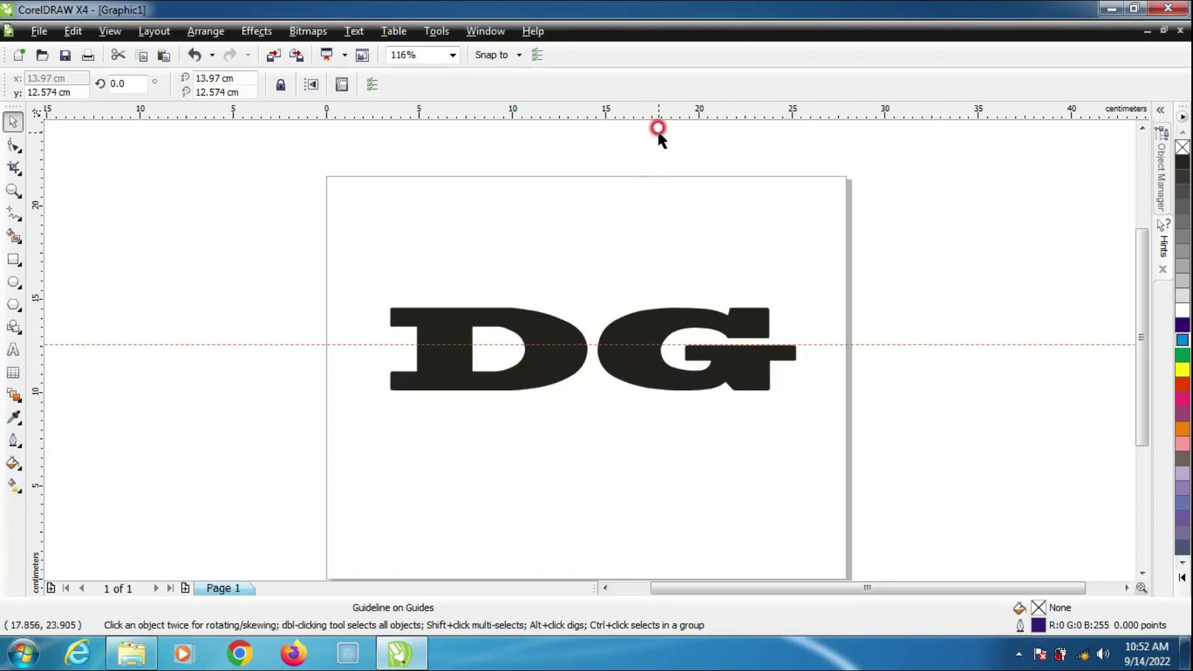
drag(664, 118, 647, 359)
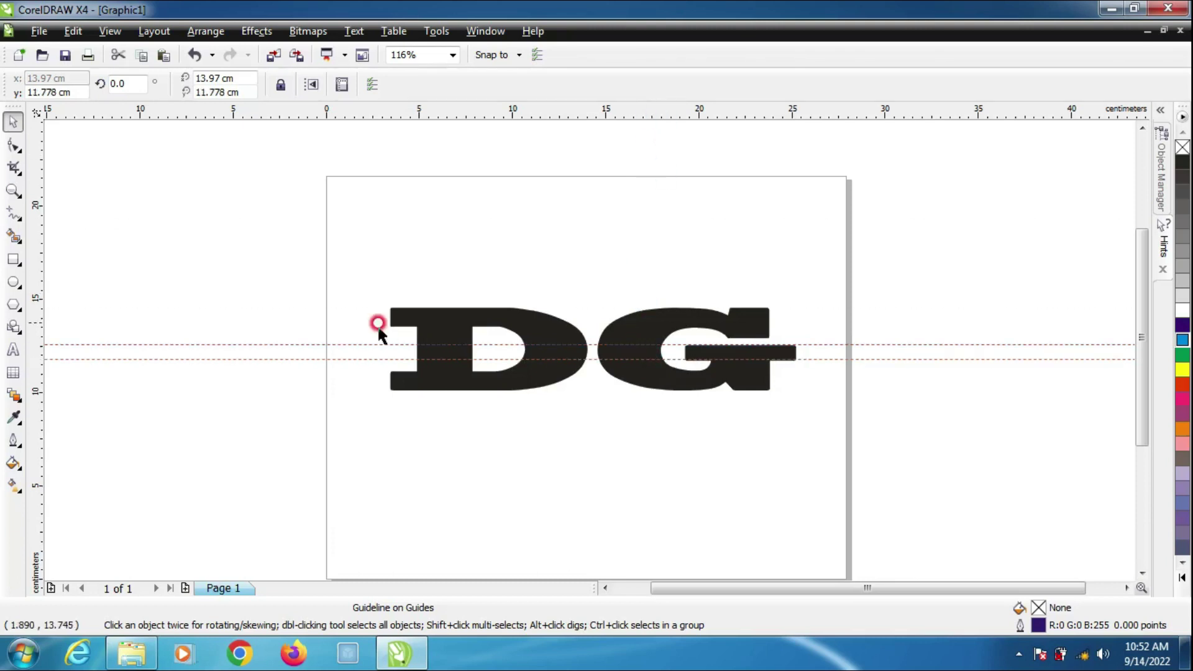
Step: Break the DG artistic text apart into separate letters
click(446, 312)
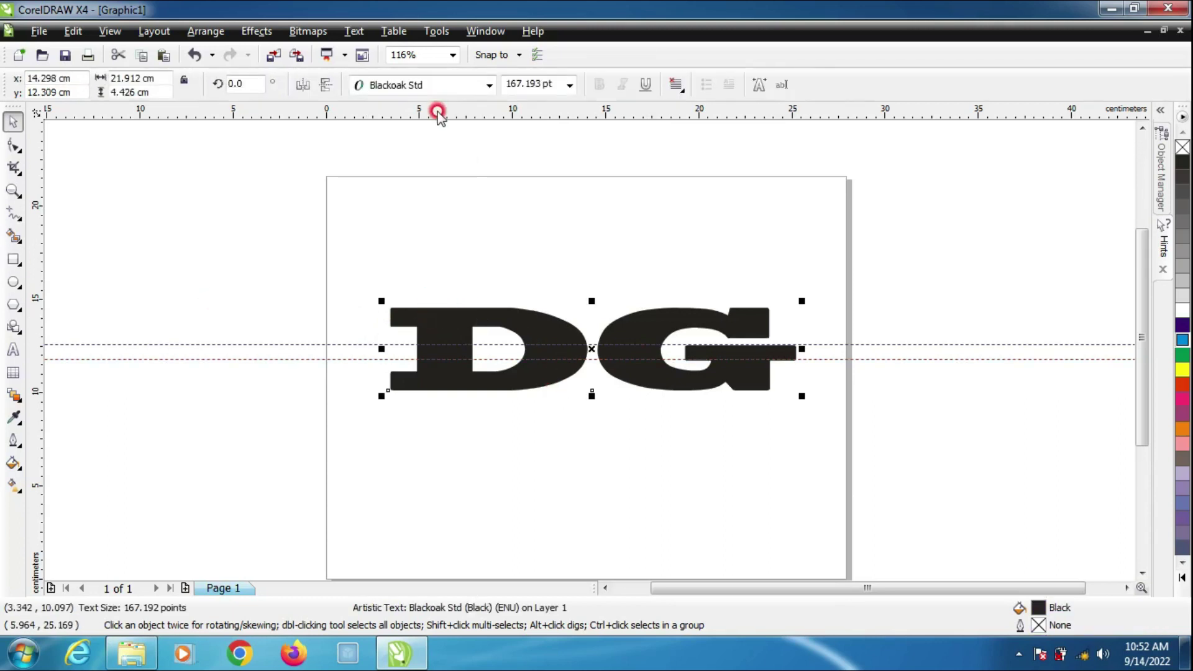
click(205, 31)
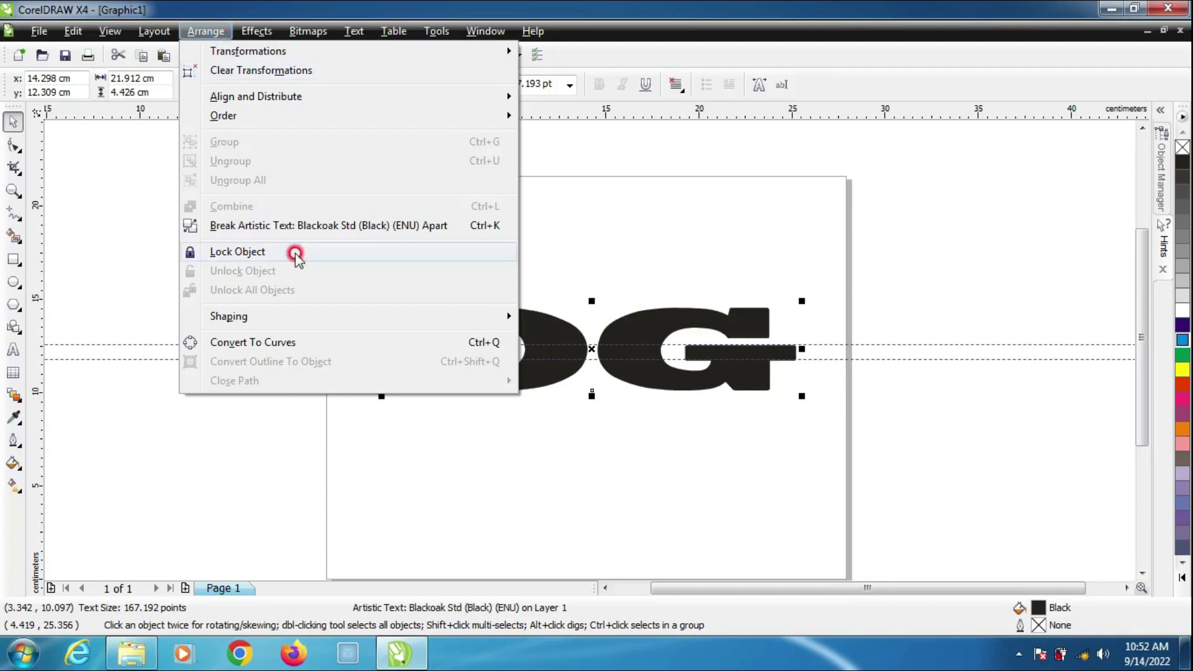
click(291, 225)
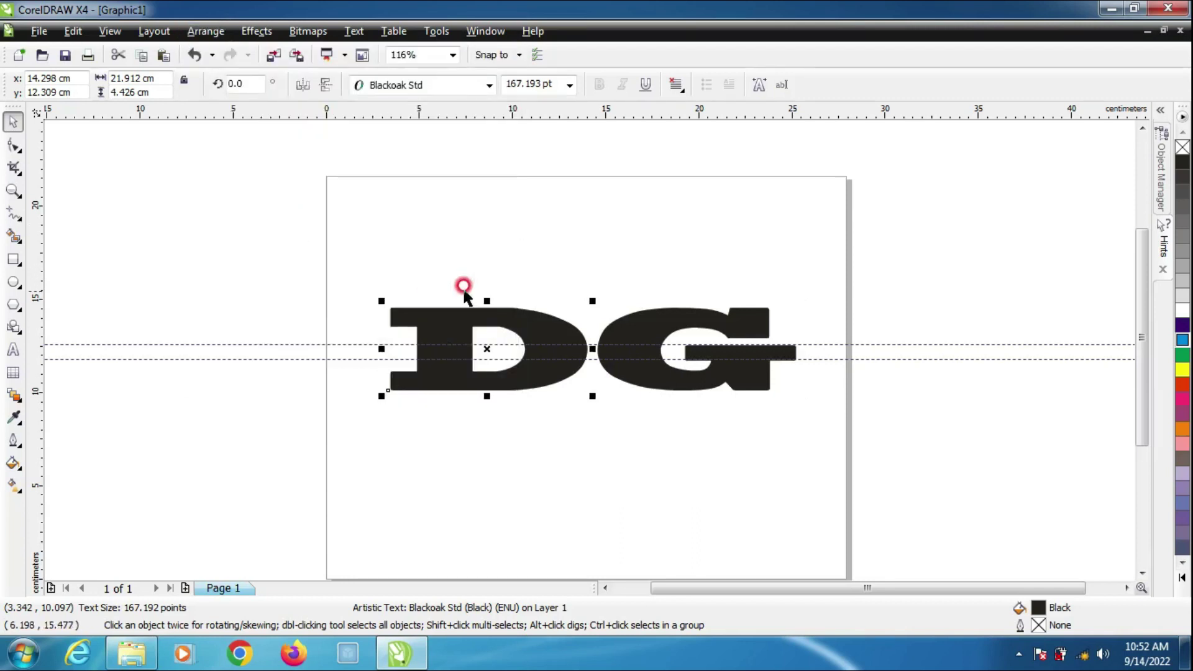
Step: Convert the G and the D to curves, one letter after the other
click(647, 319)
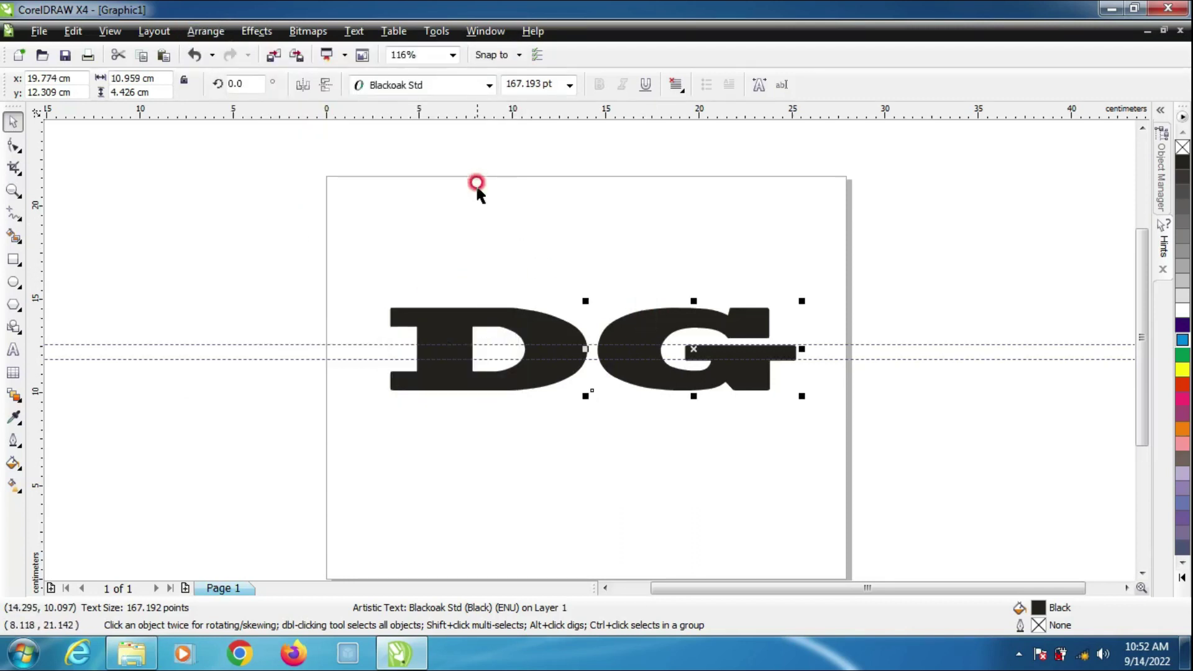
click(214, 31)
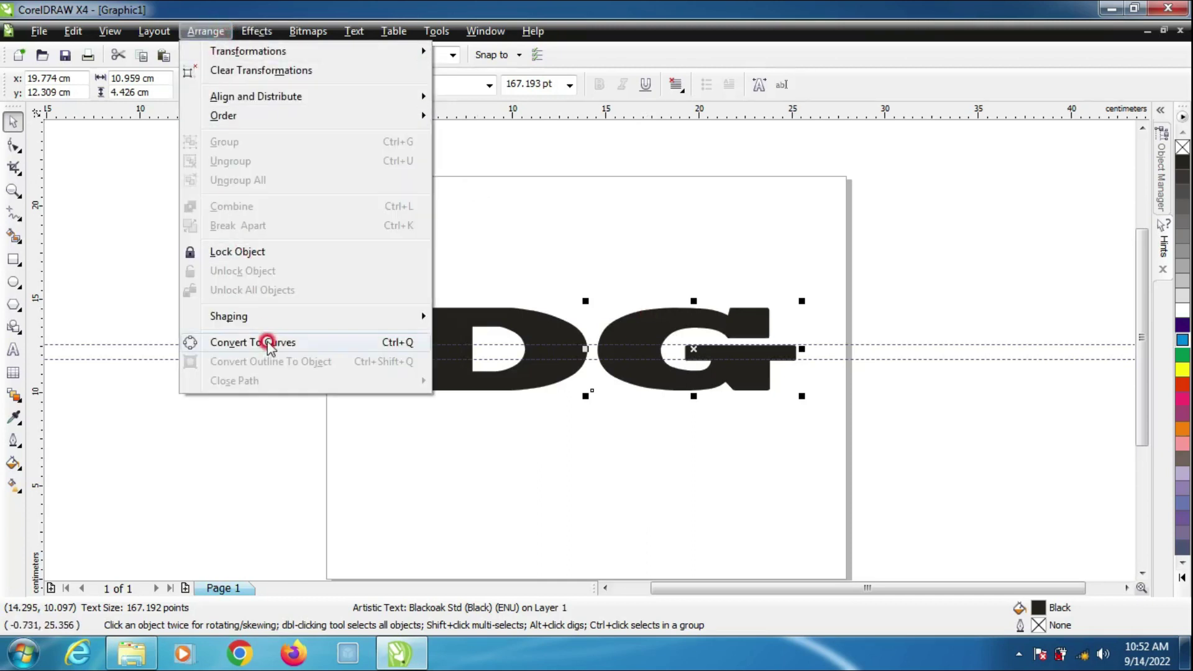
click(269, 342)
click(439, 311)
click(216, 33)
click(248, 350)
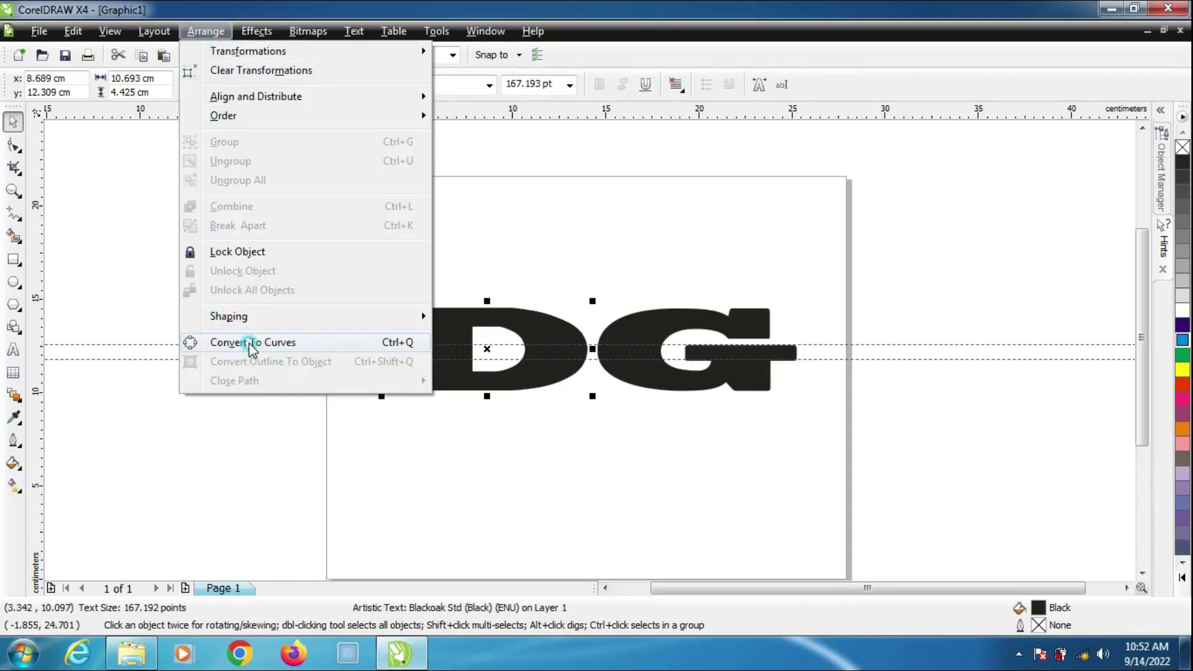
click(386, 354)
click(232, 334)
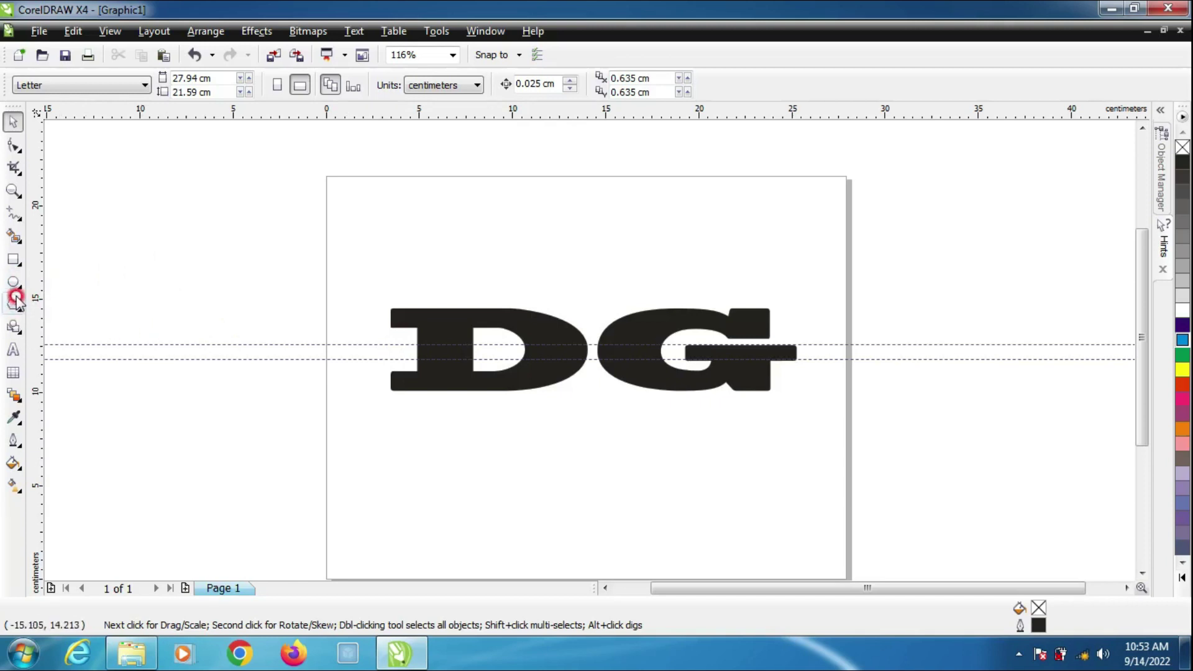
Step: Draw a rectangle about 15.5 by 0.7 cm between the guidelines, from the D's outer edge into the G's opening, and fill it white
click(13, 260)
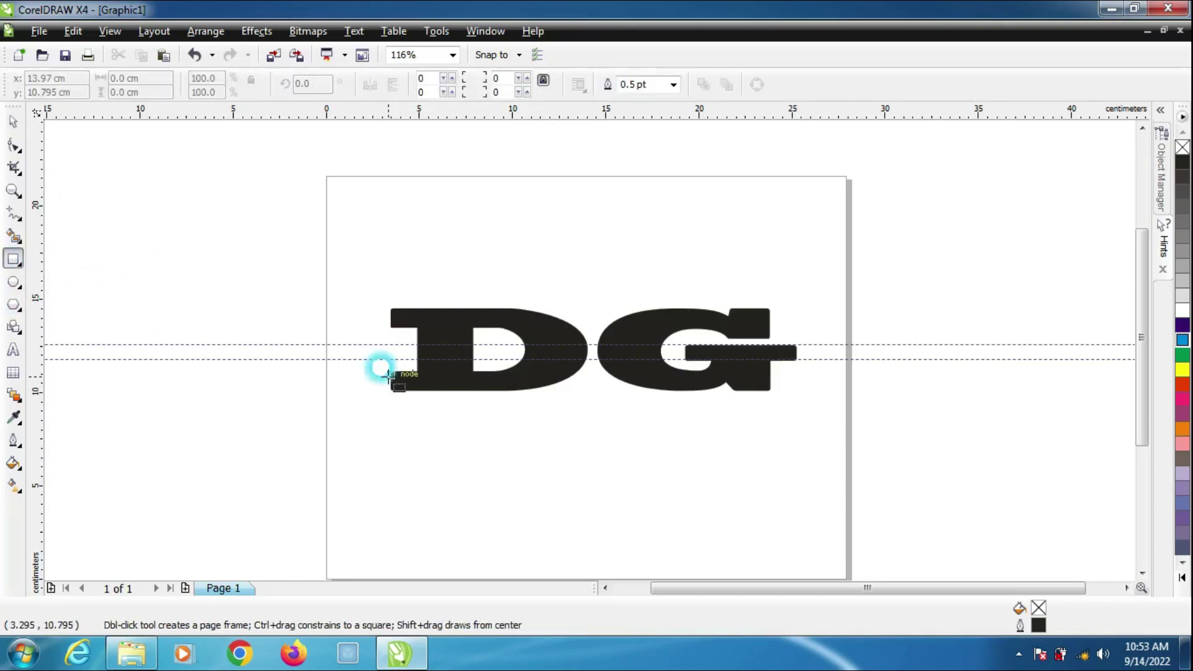
drag(387, 345, 677, 359)
click(13, 123)
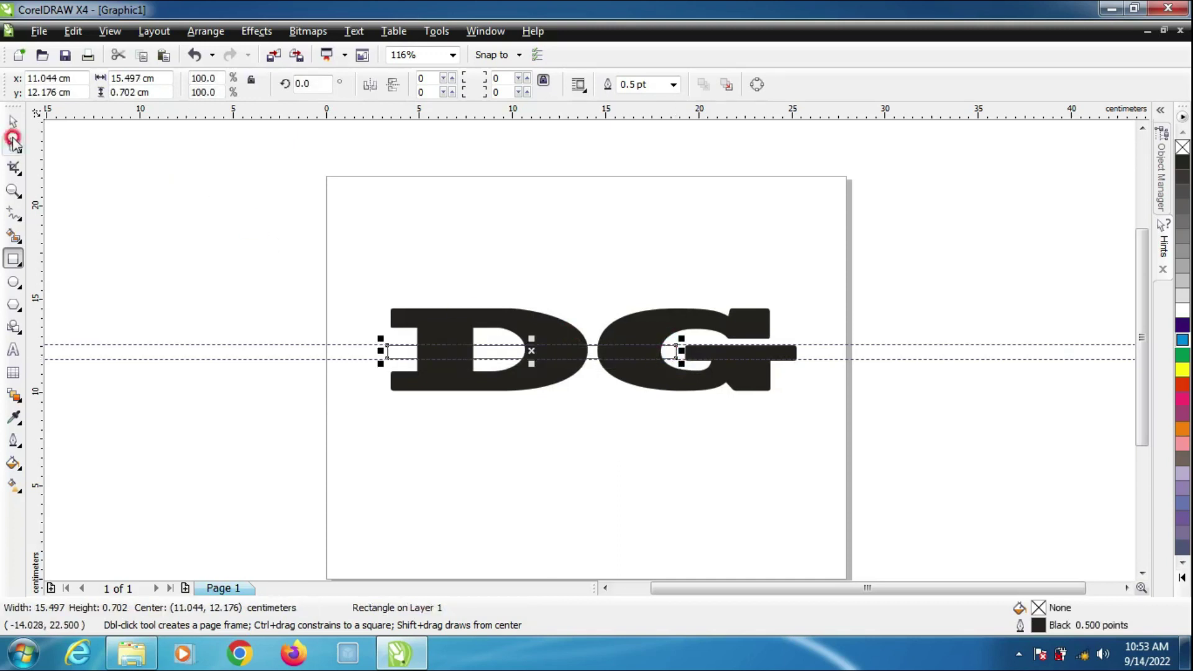
click(1183, 307)
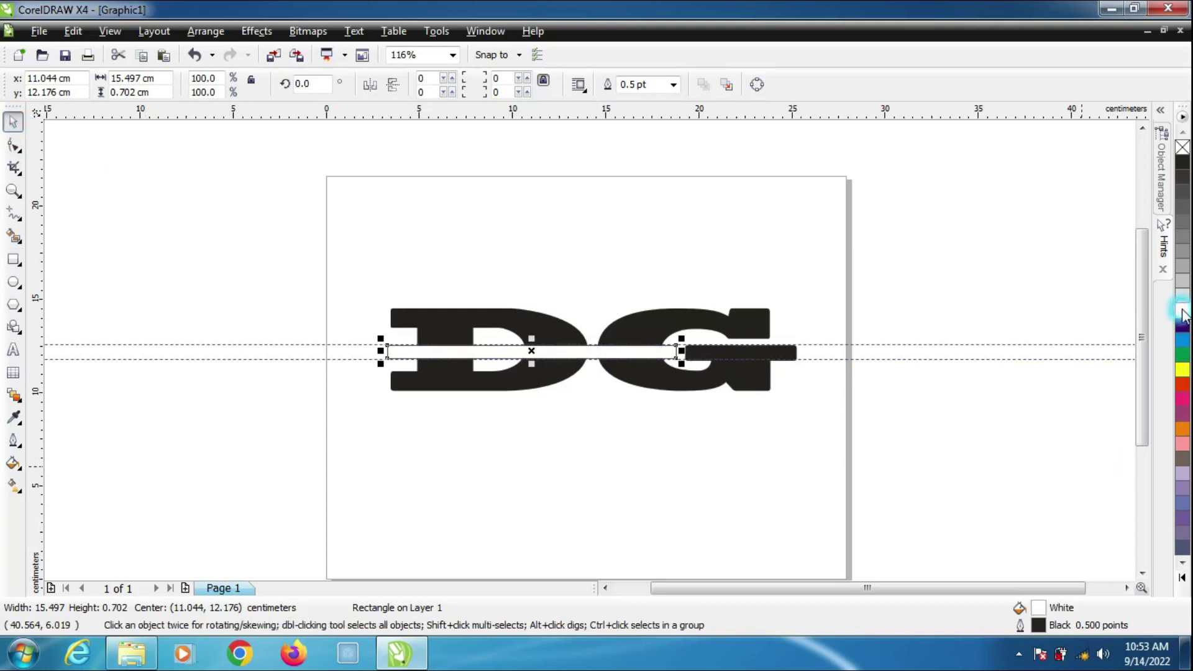
Step: Trim the D and the G separately with the white rectangle
shift+click(553, 337)
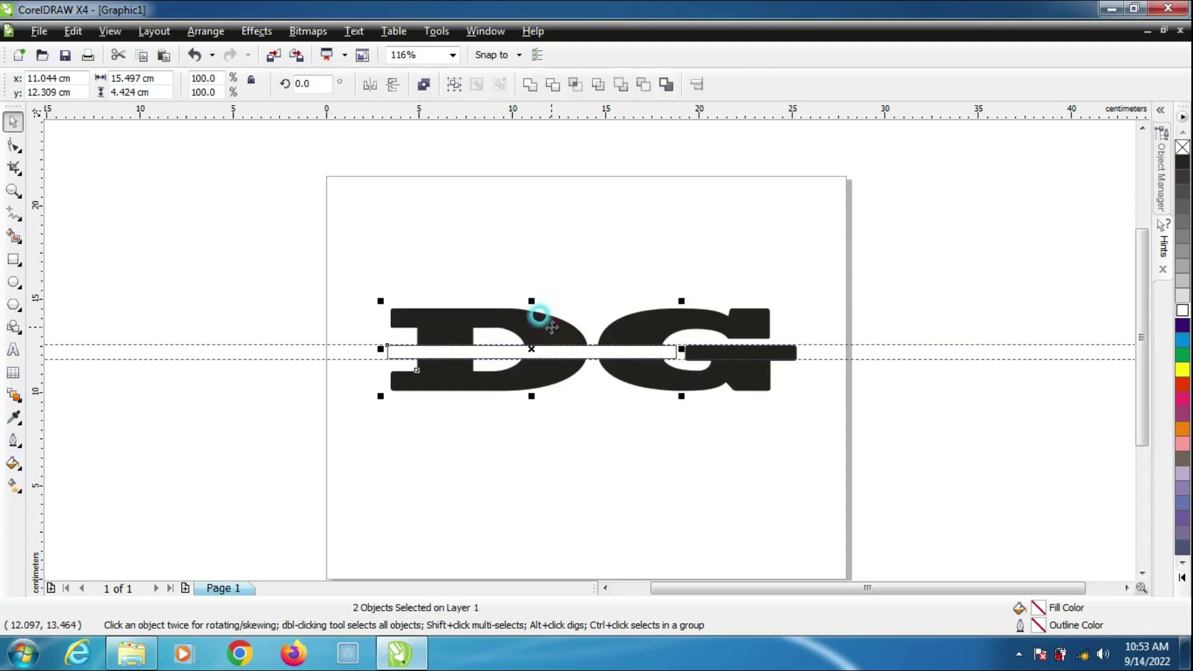
click(557, 89)
click(578, 184)
click(620, 348)
shift+click(640, 335)
click(558, 85)
click(531, 202)
Step: Break the trimmed D and G curves apart into separate objects
click(497, 312)
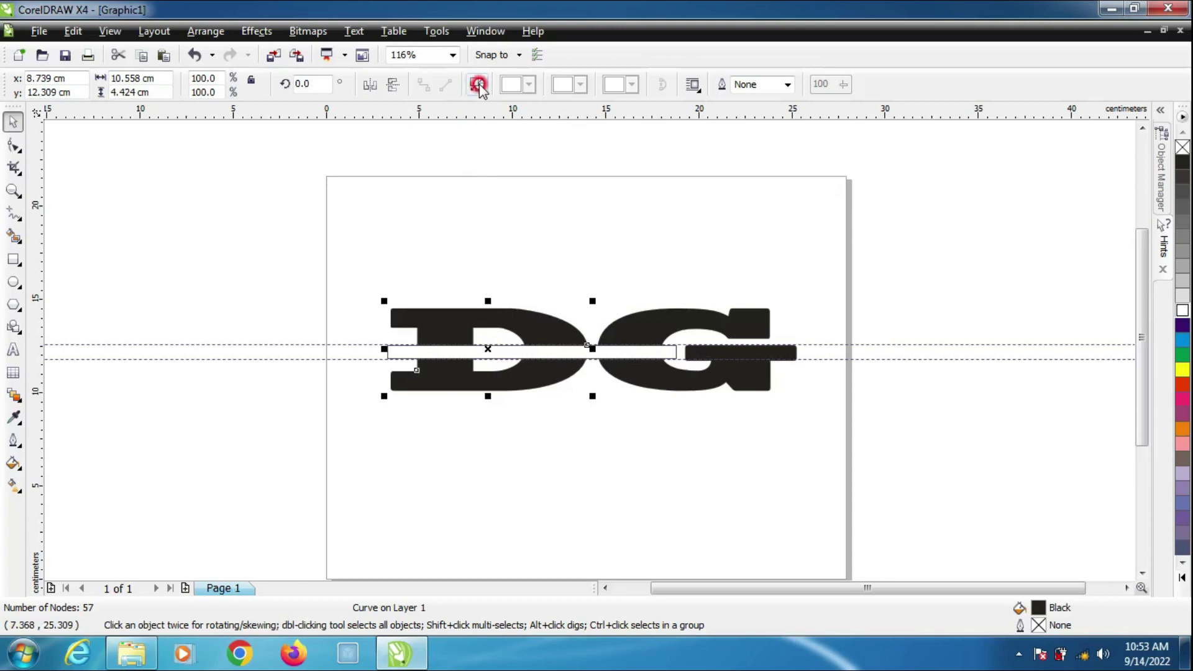
click(478, 84)
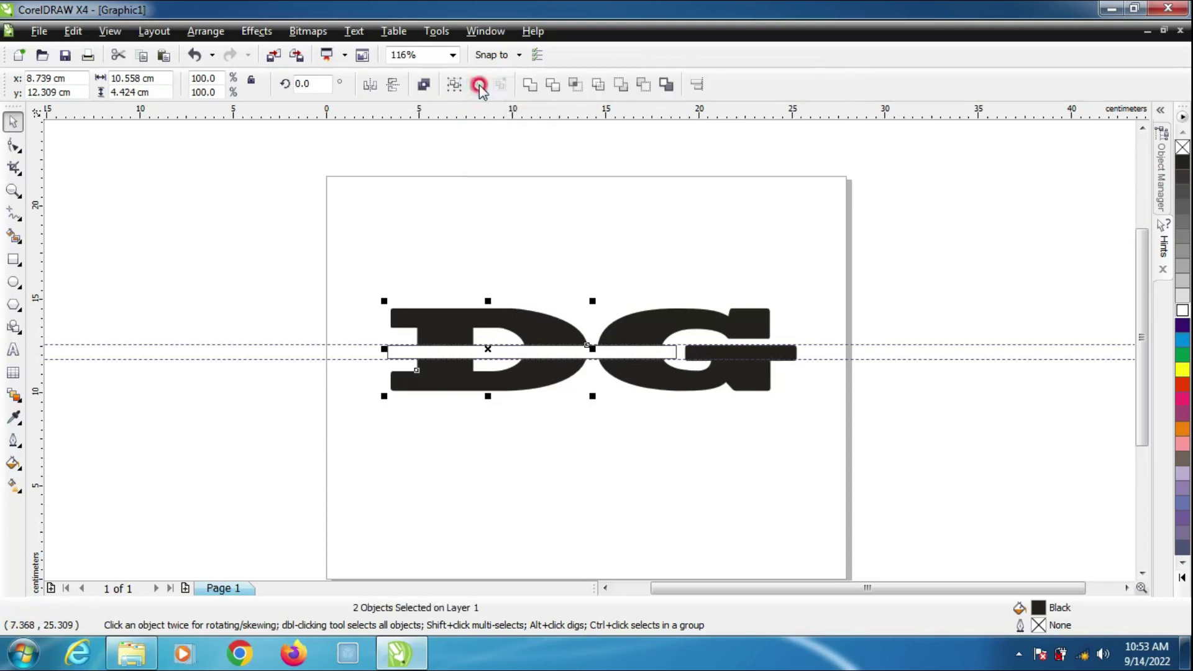
click(670, 275)
click(664, 317)
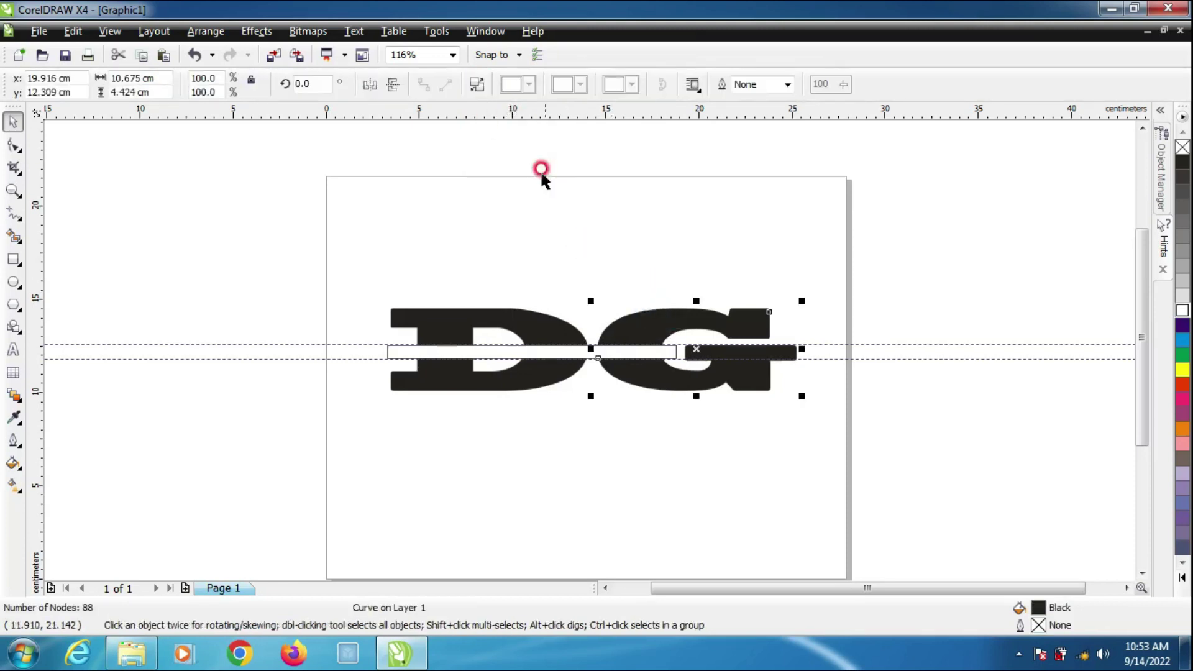
click(477, 85)
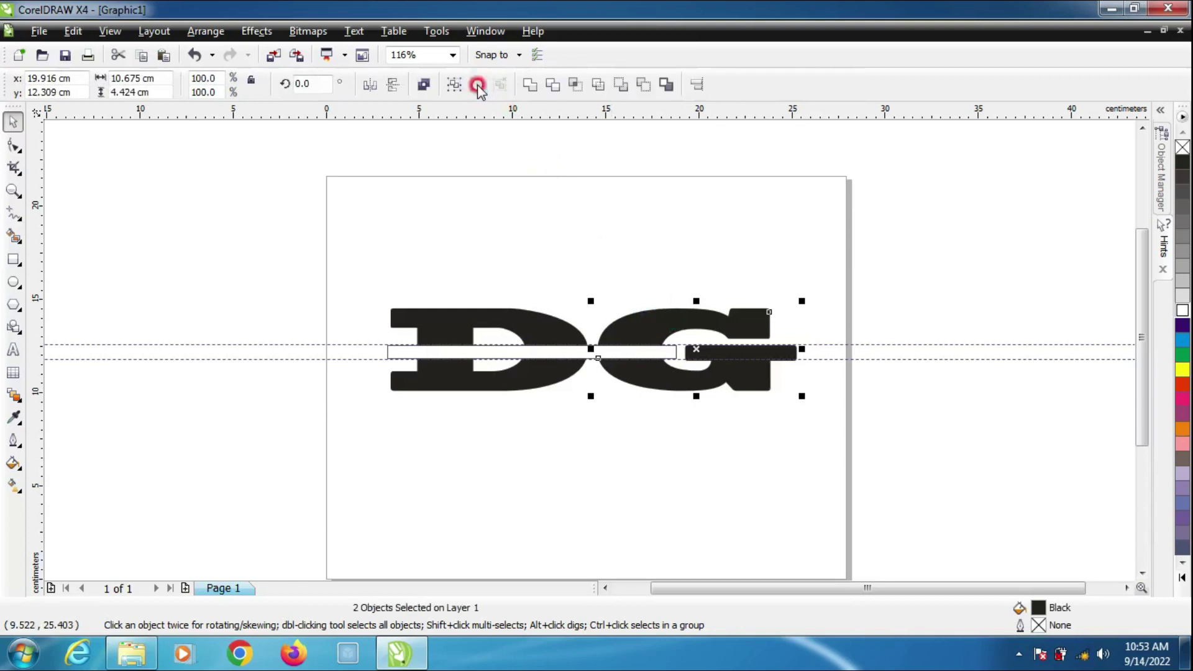
click(539, 252)
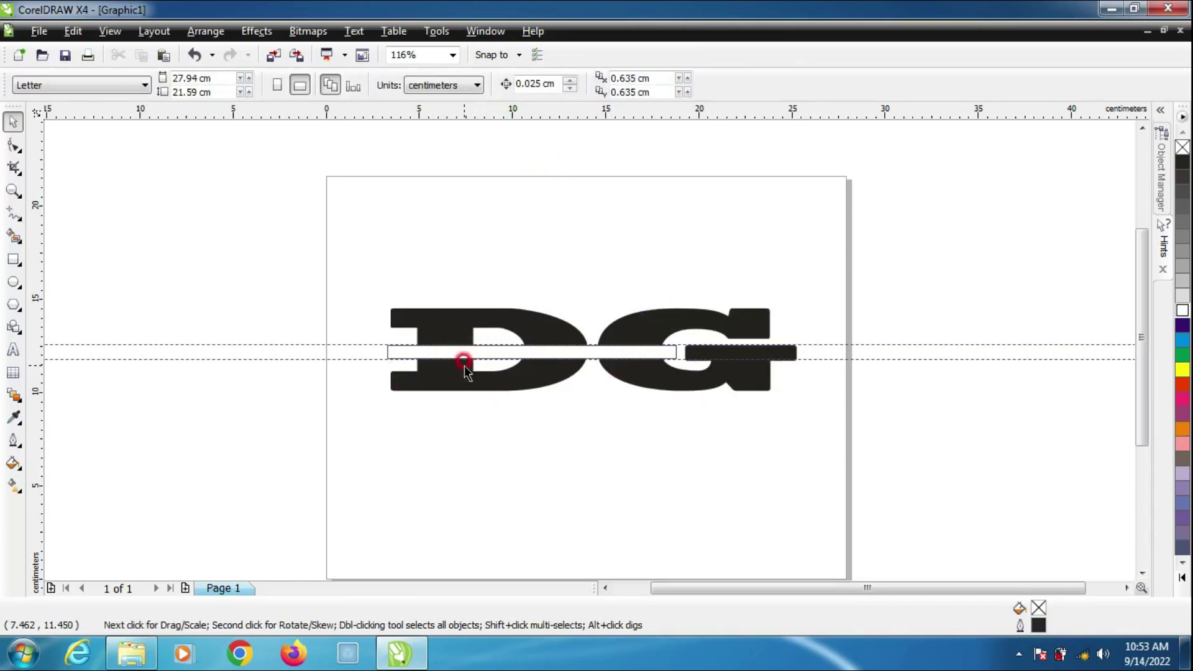
Step: Add the artistic text "Design Grafis" in Arial 24 pt below the DG letters
click(12, 350)
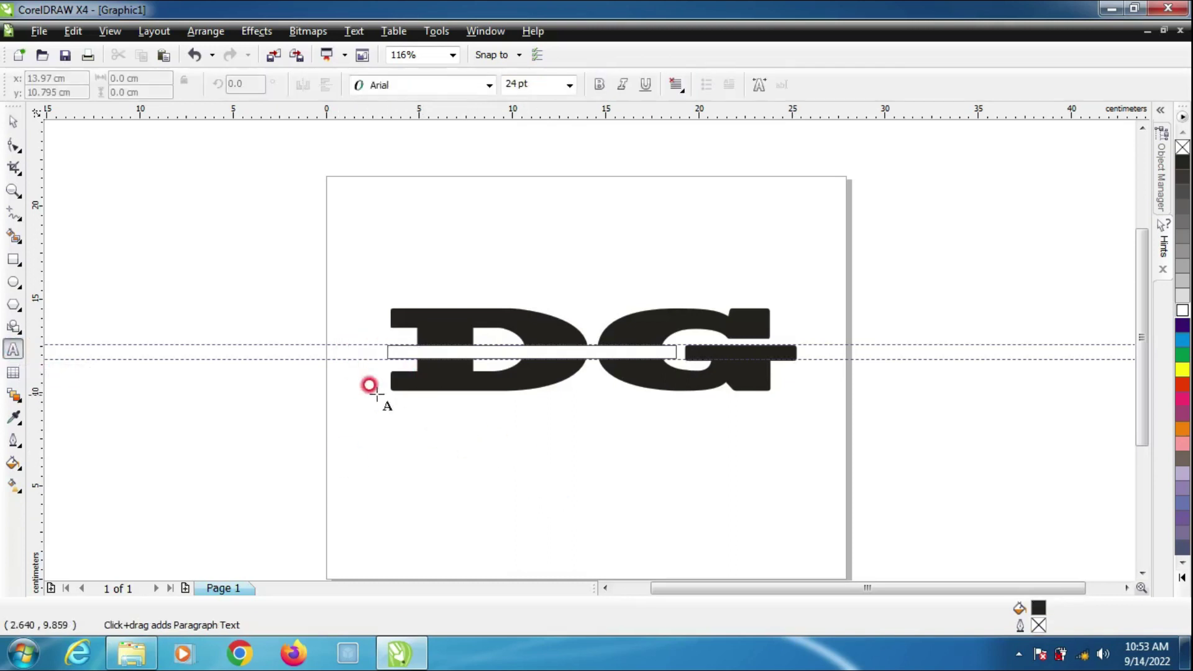
click(463, 463)
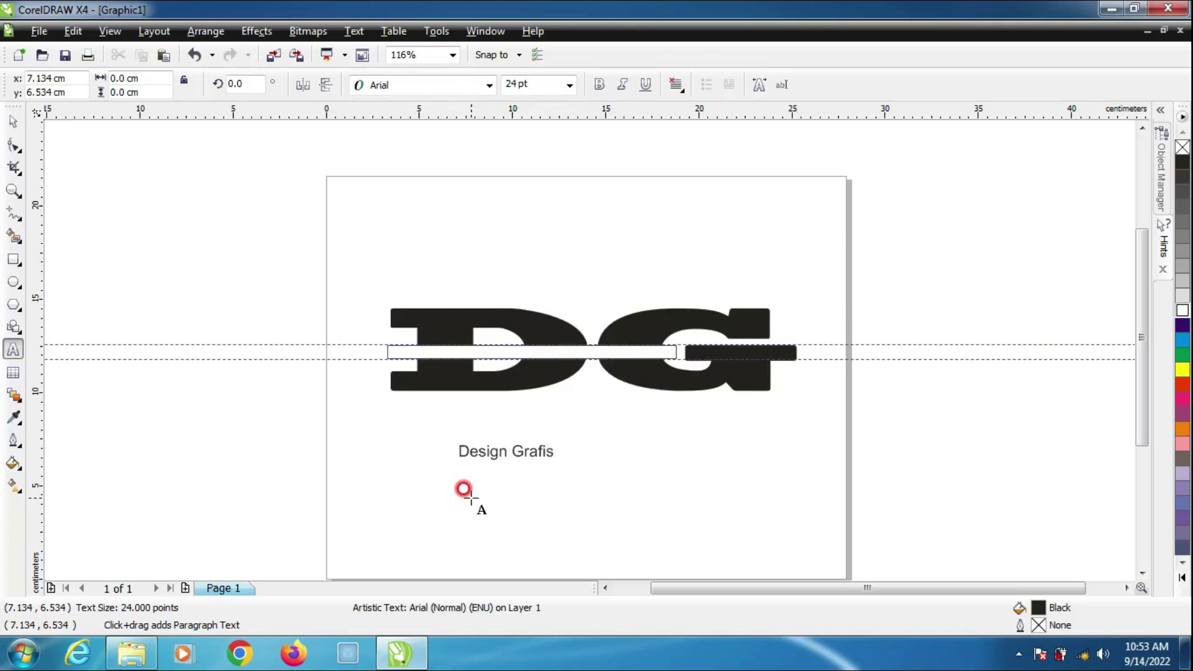
click(13, 148)
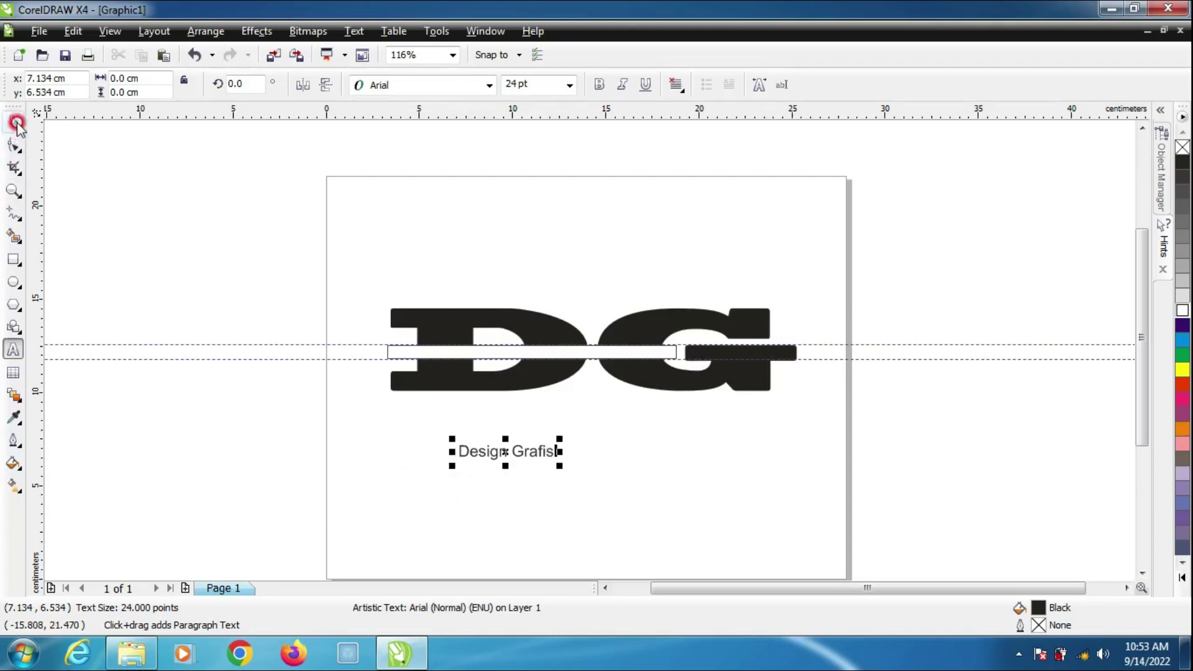
Step: Move the Design Grafis text onto the white bar where it crosses the D
click(16, 123)
drag(484, 453, 428, 347)
scroll(572, 341, up, 2)
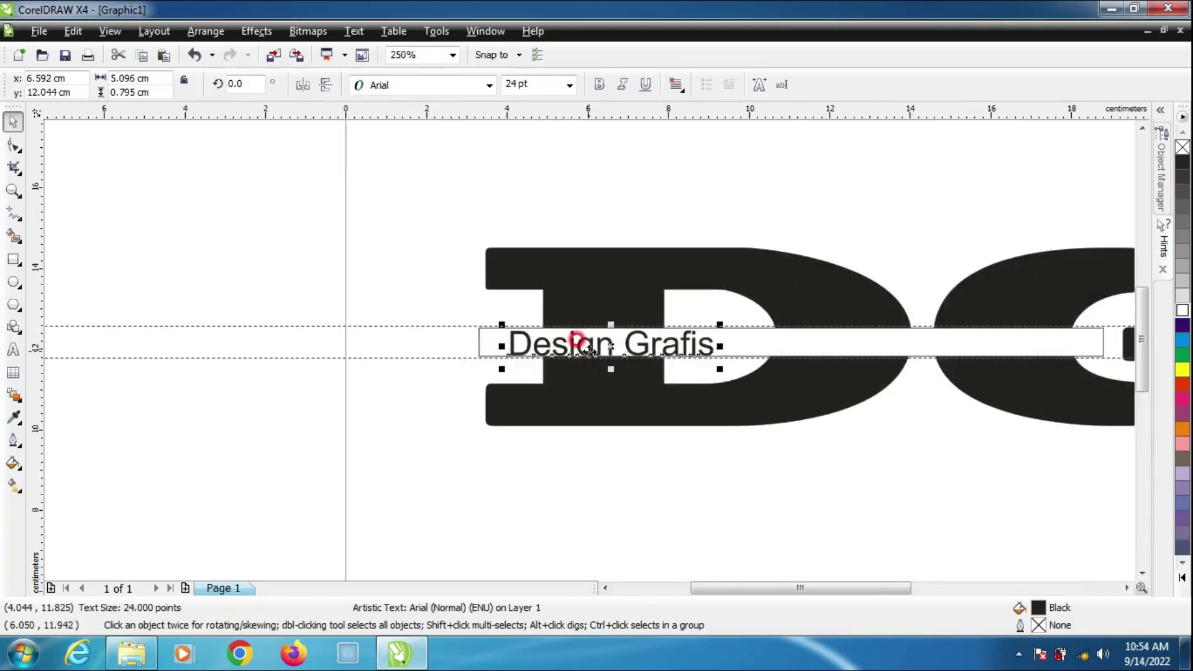
click(1125, 588)
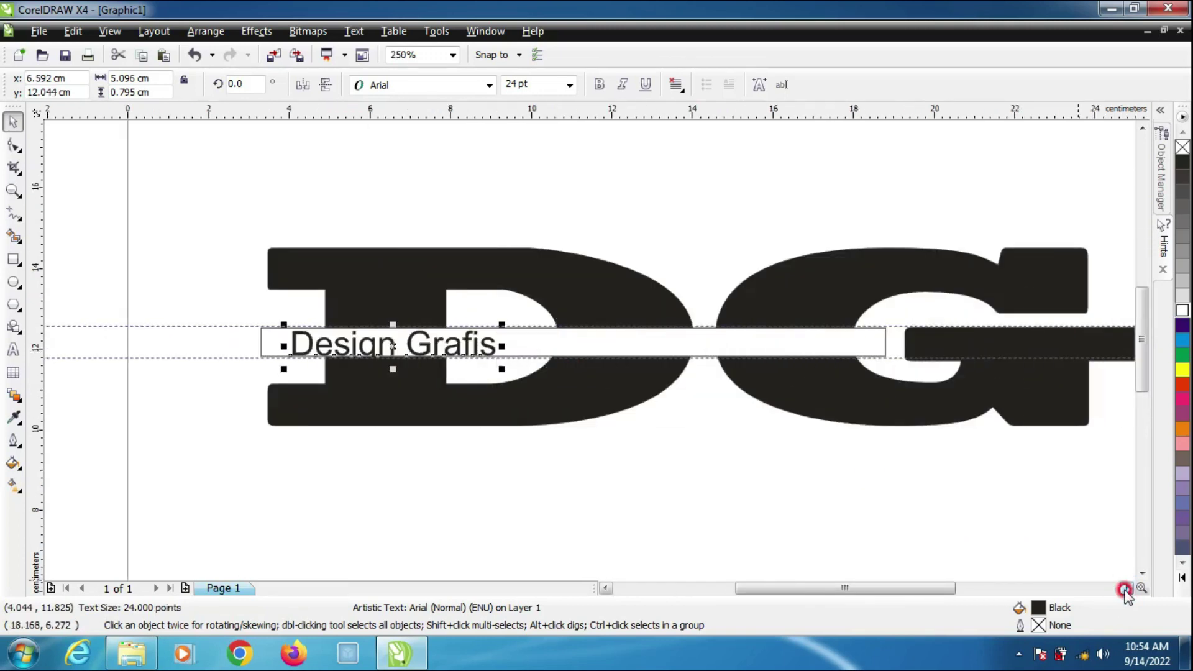
click(1125, 586)
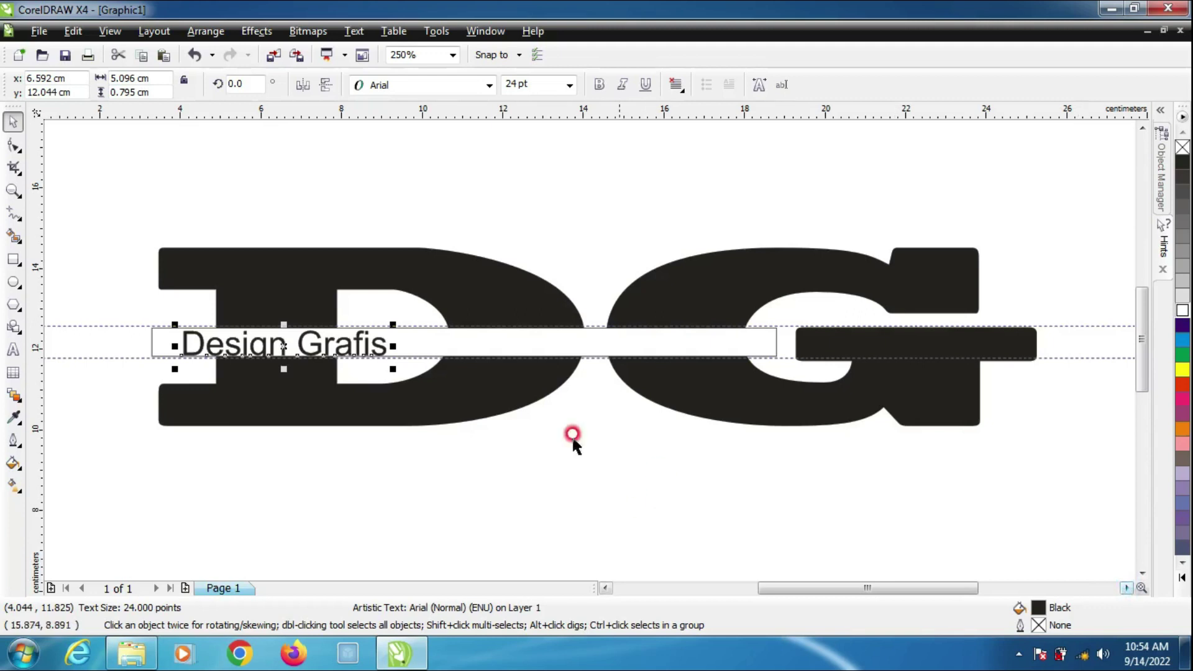
Step: Delete the white rectangle behind the Design Grafis text and set the text size to 18 pt
click(239, 339)
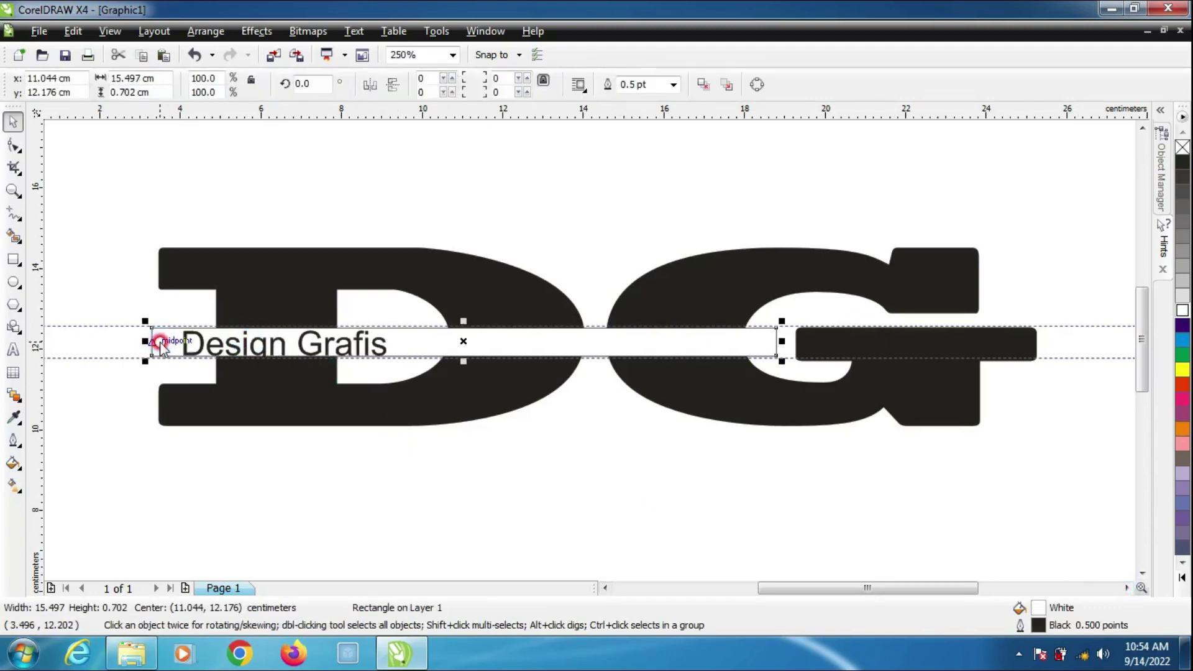
key(Delete)
click(273, 345)
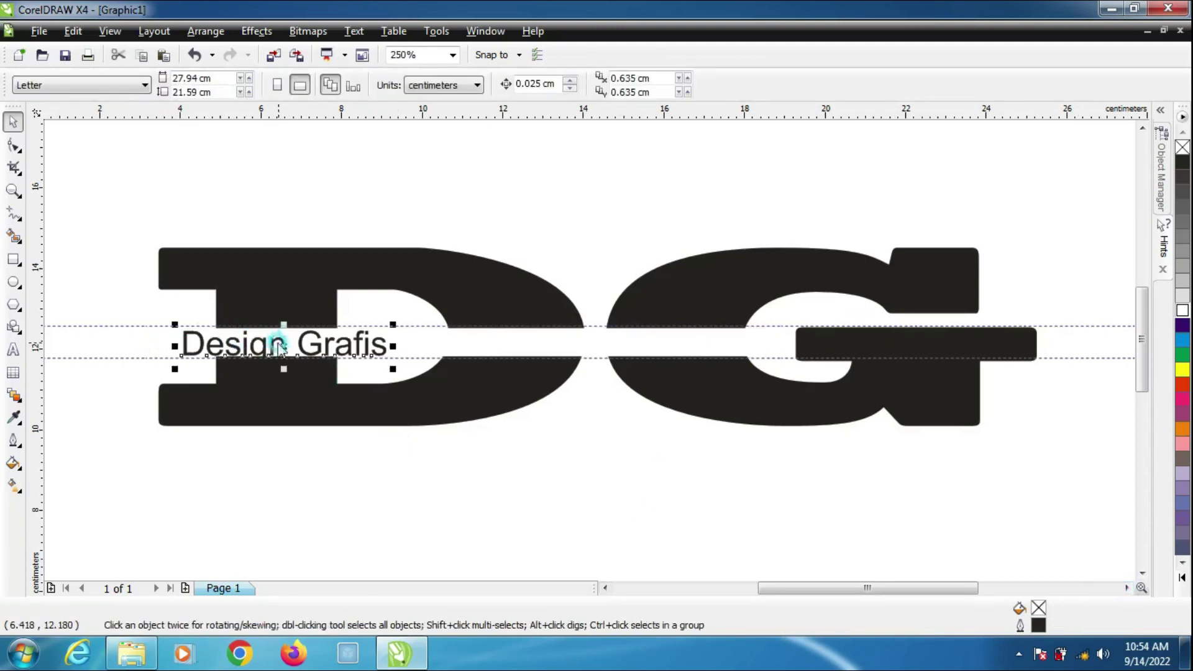
click(569, 85)
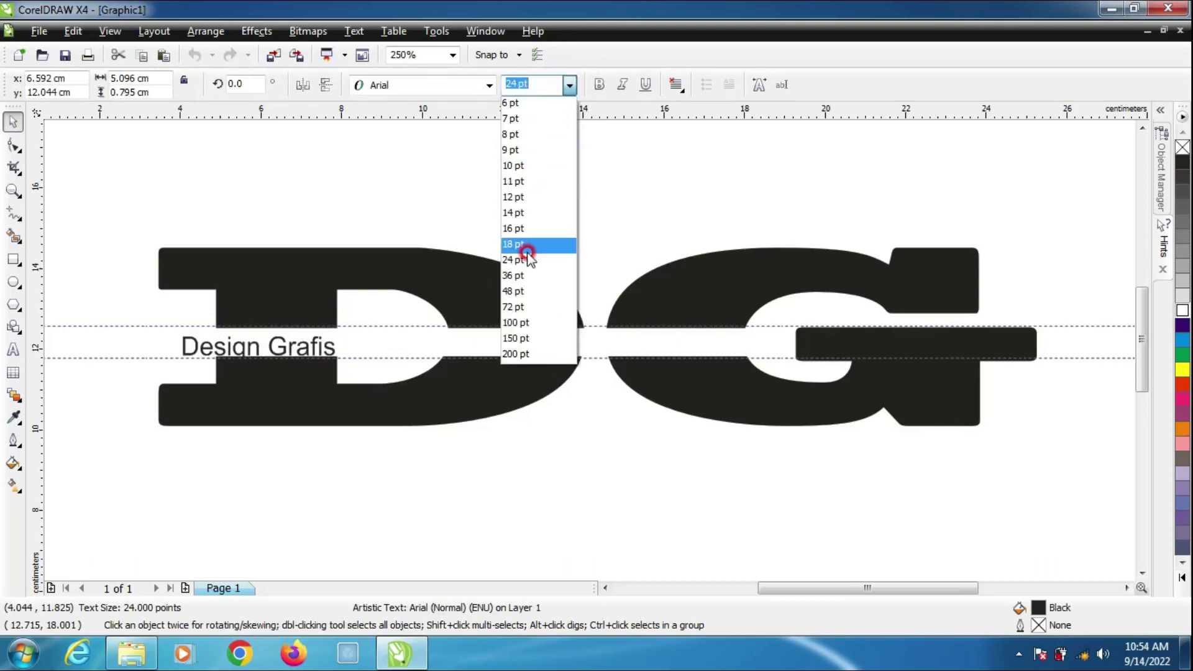
click(526, 248)
Step: Widen the letter spacing of Design Grafis to about 14.4 cm so it spans the gap up to the G's crossbar
drag(282, 371, 777, 403)
click(18, 142)
click(13, 122)
click(509, 474)
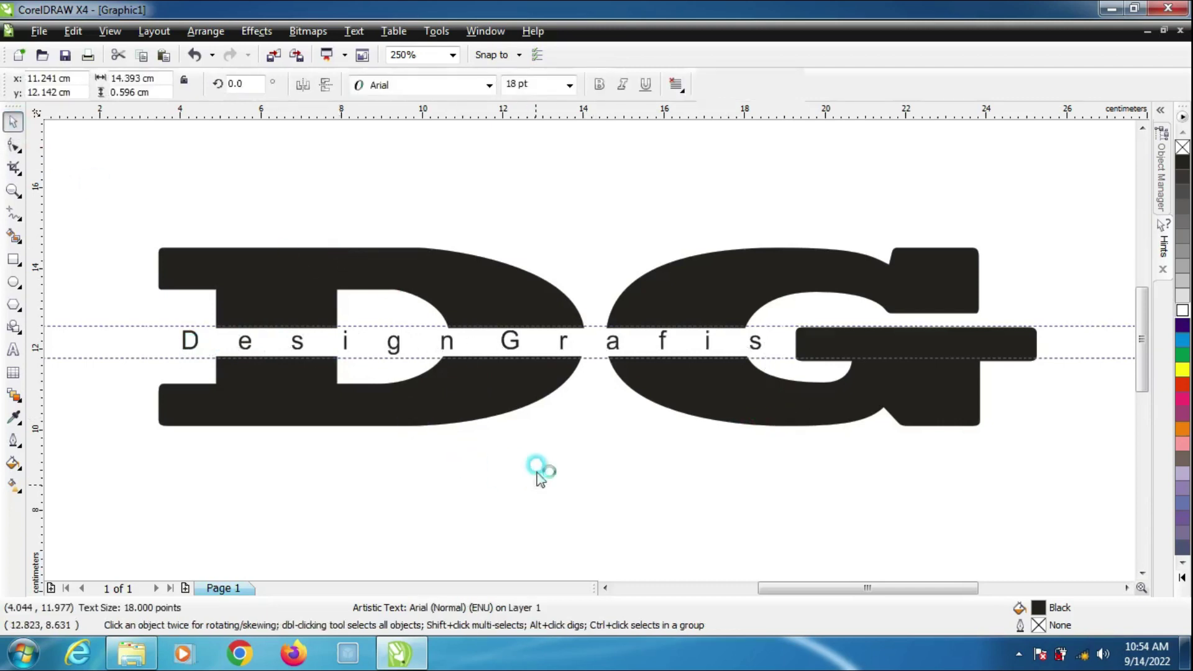
Step: Fill the upper halves of the D and the G with red
click(498, 277)
click(1181, 387)
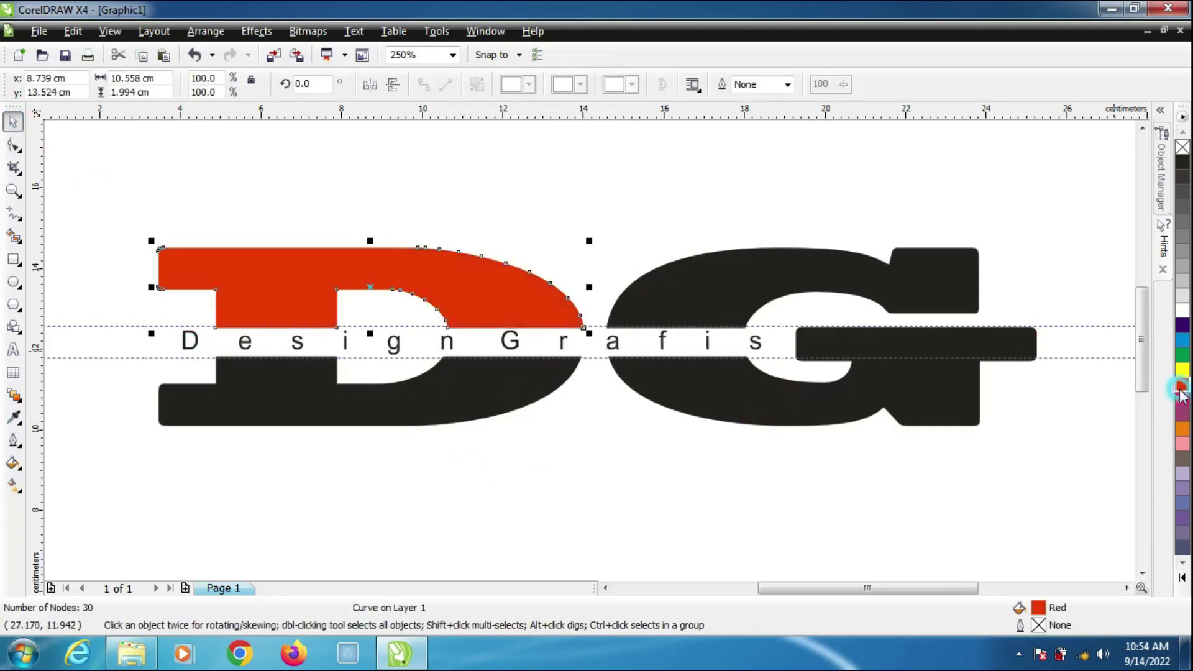
click(892, 269)
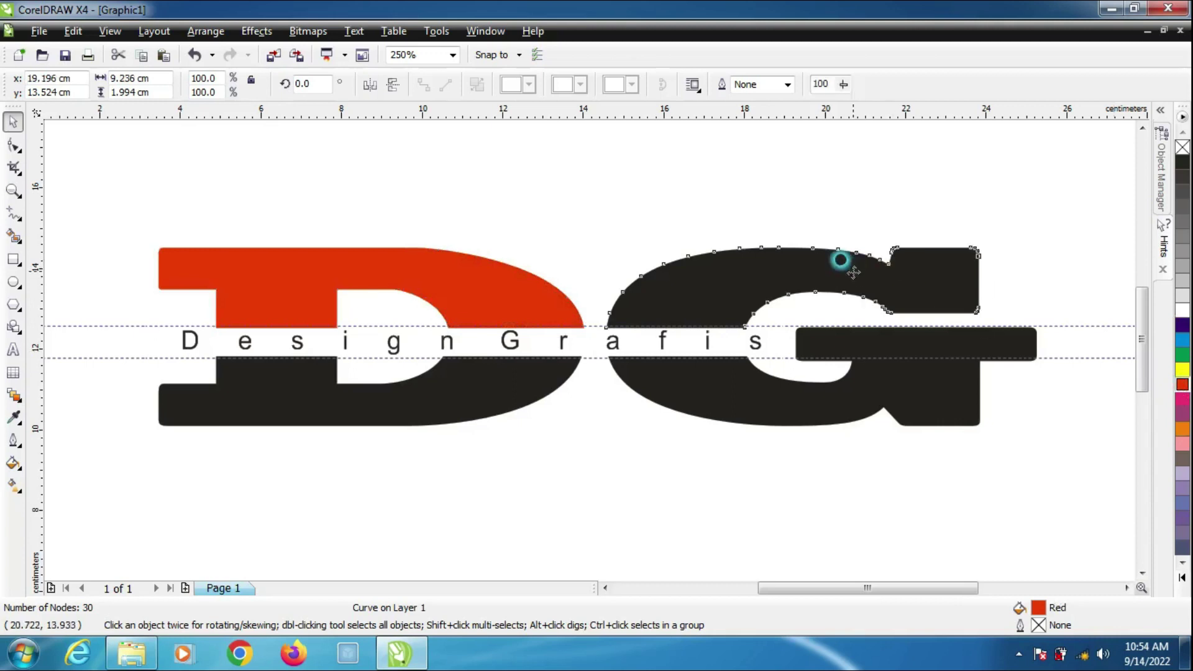
click(1183, 387)
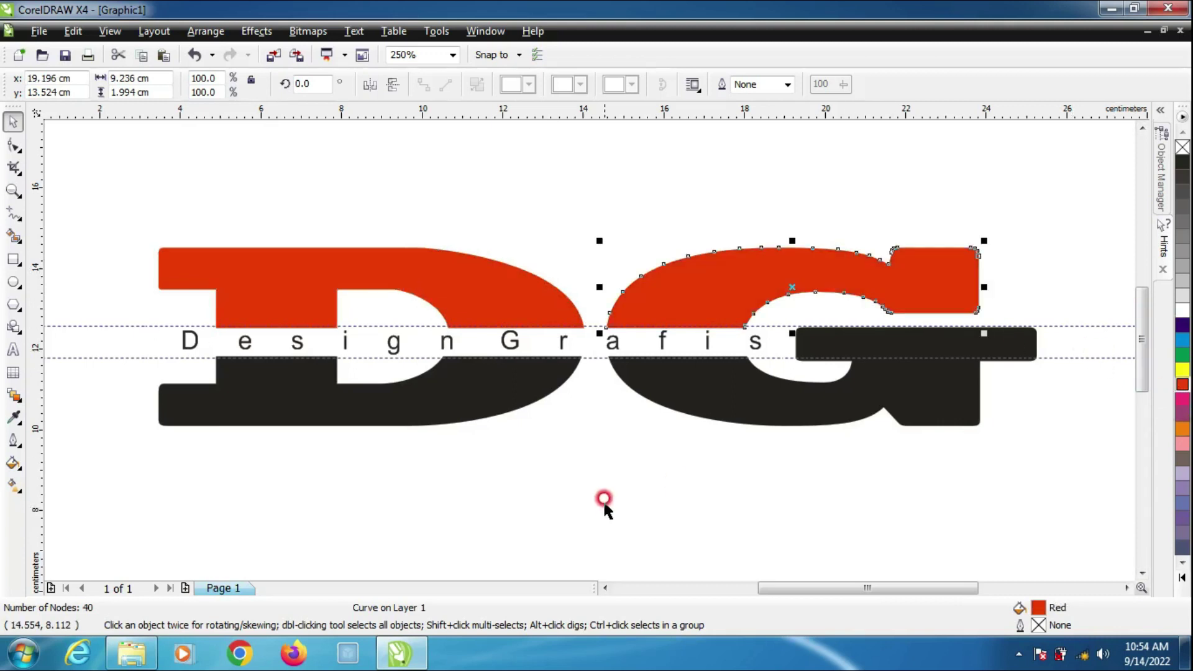
Step: Fill the lower halves of the D and the G with cyan
click(504, 397)
click(491, 389)
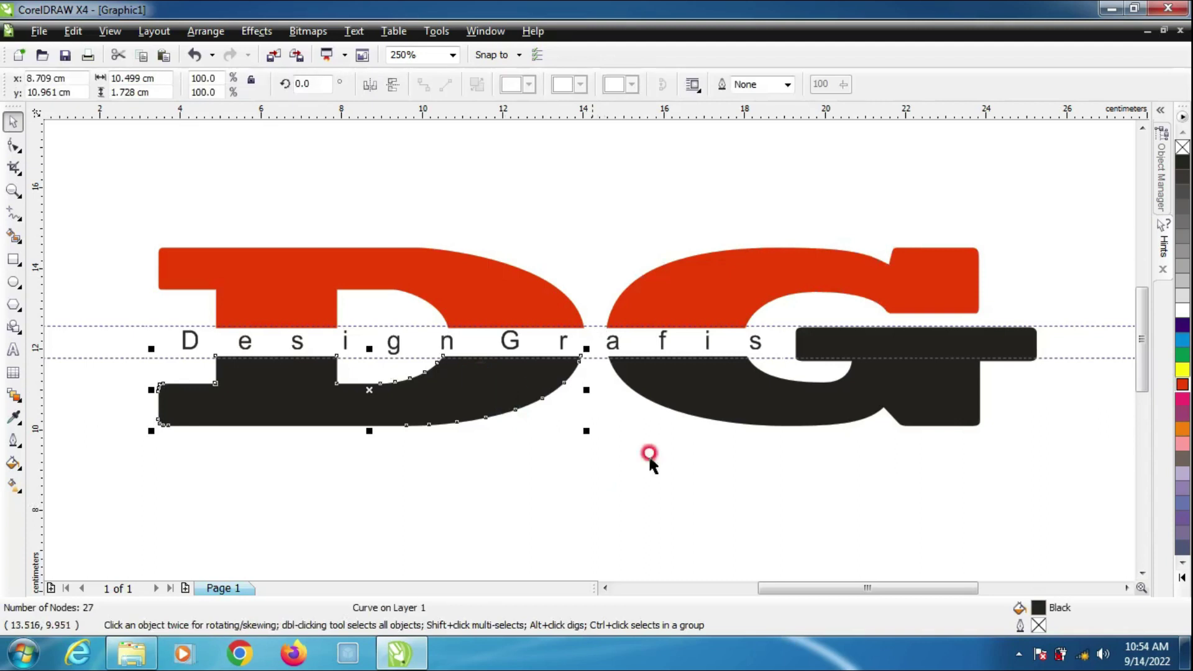
click(1183, 342)
click(763, 490)
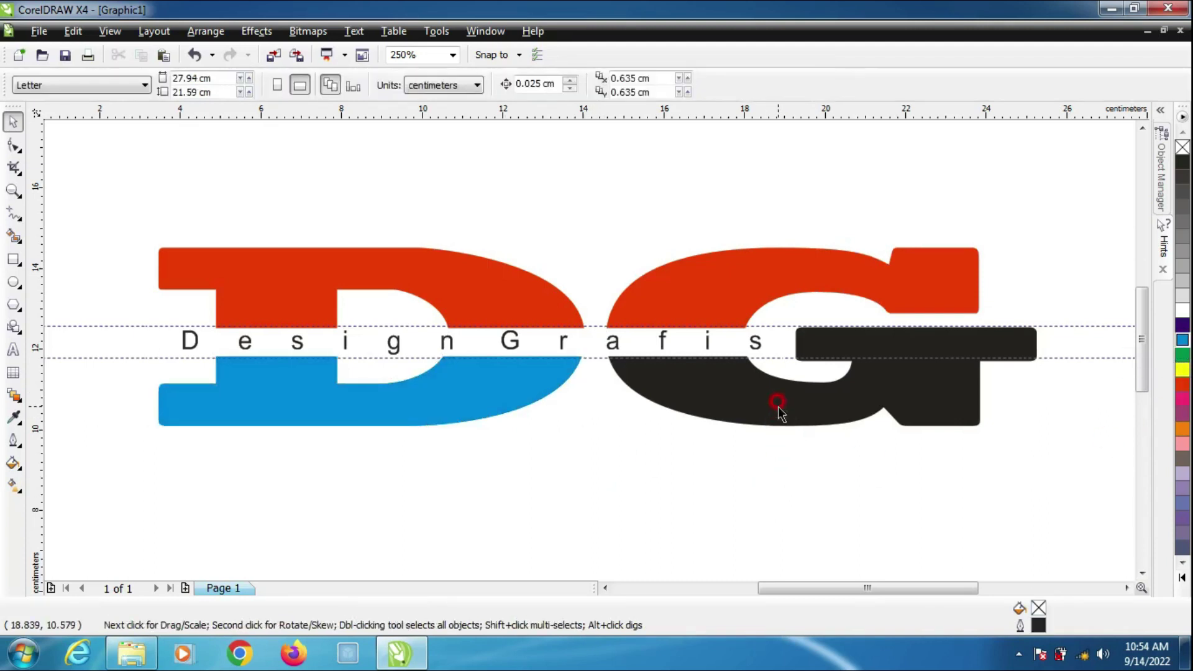
click(778, 406)
click(1181, 340)
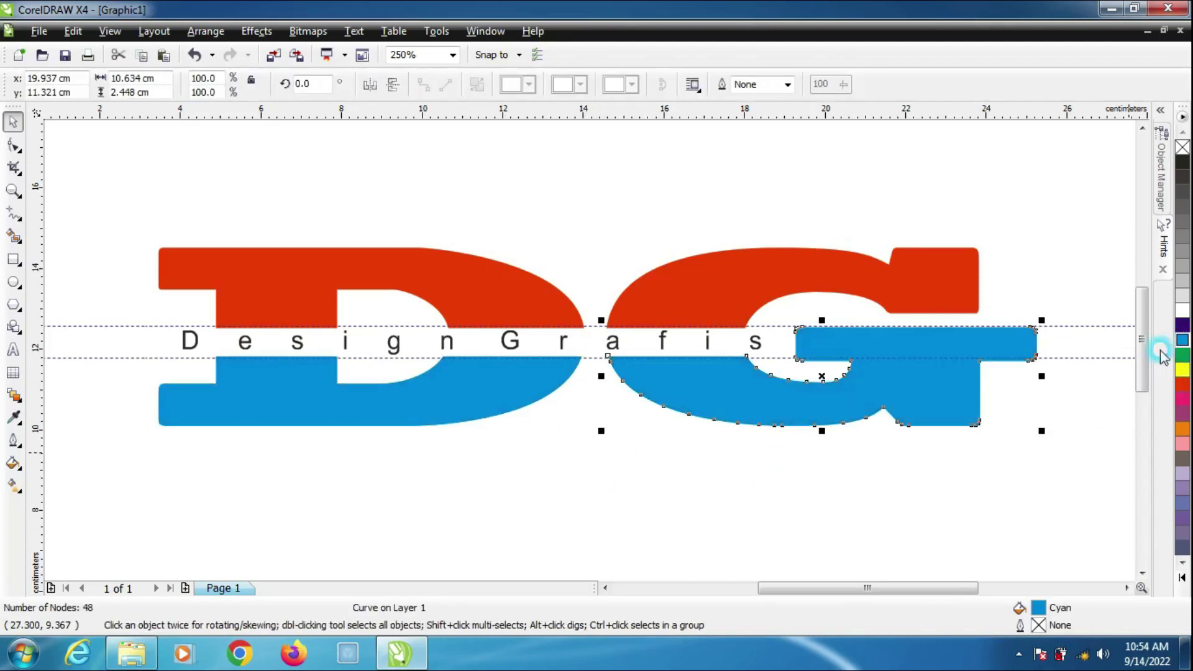
click(760, 472)
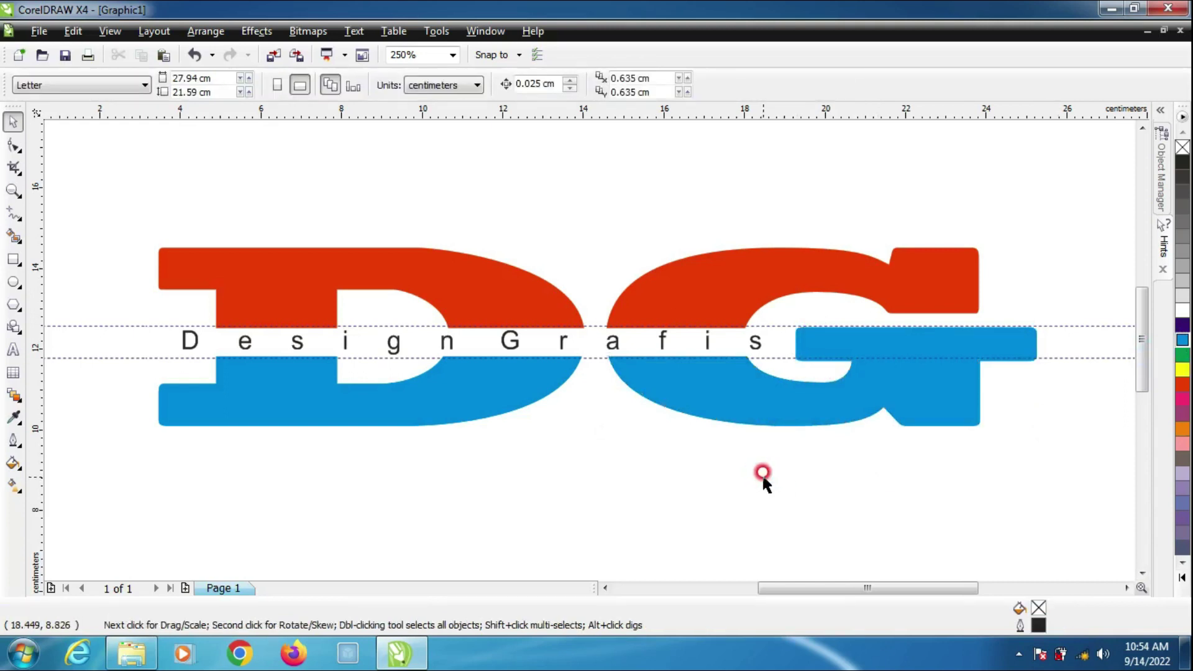
Step: Shorten Design Grafis to start at the D's stem, then widen its letter spacing to about 14 cm overall
click(198, 339)
drag(173, 341, 207, 351)
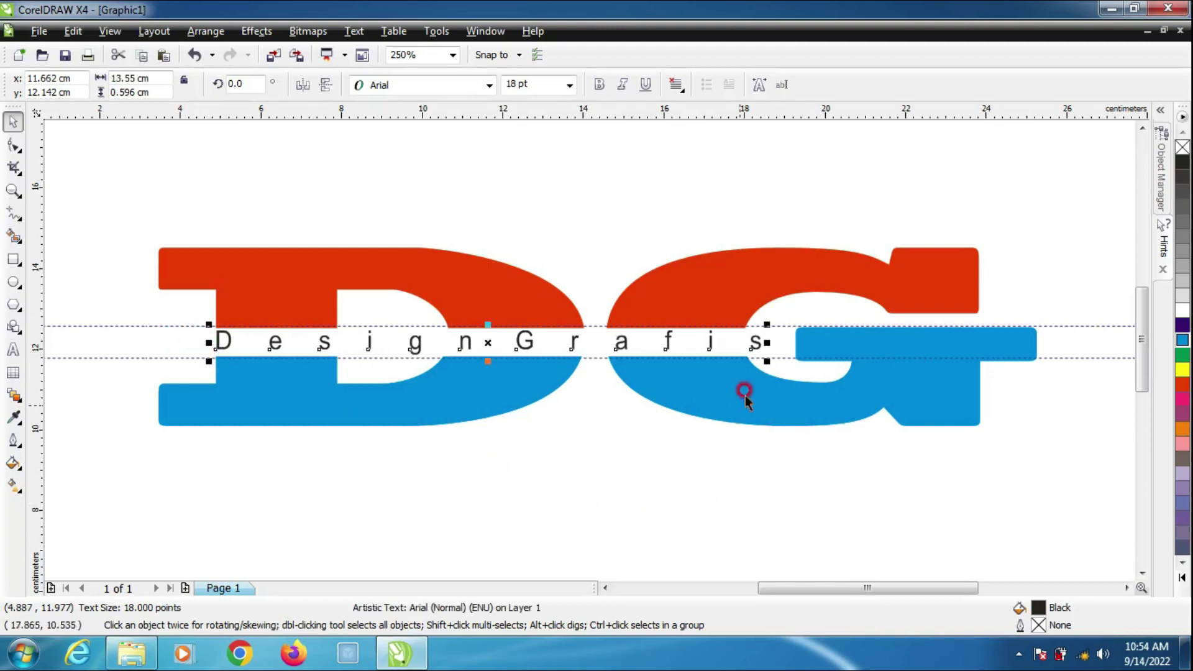
click(14, 146)
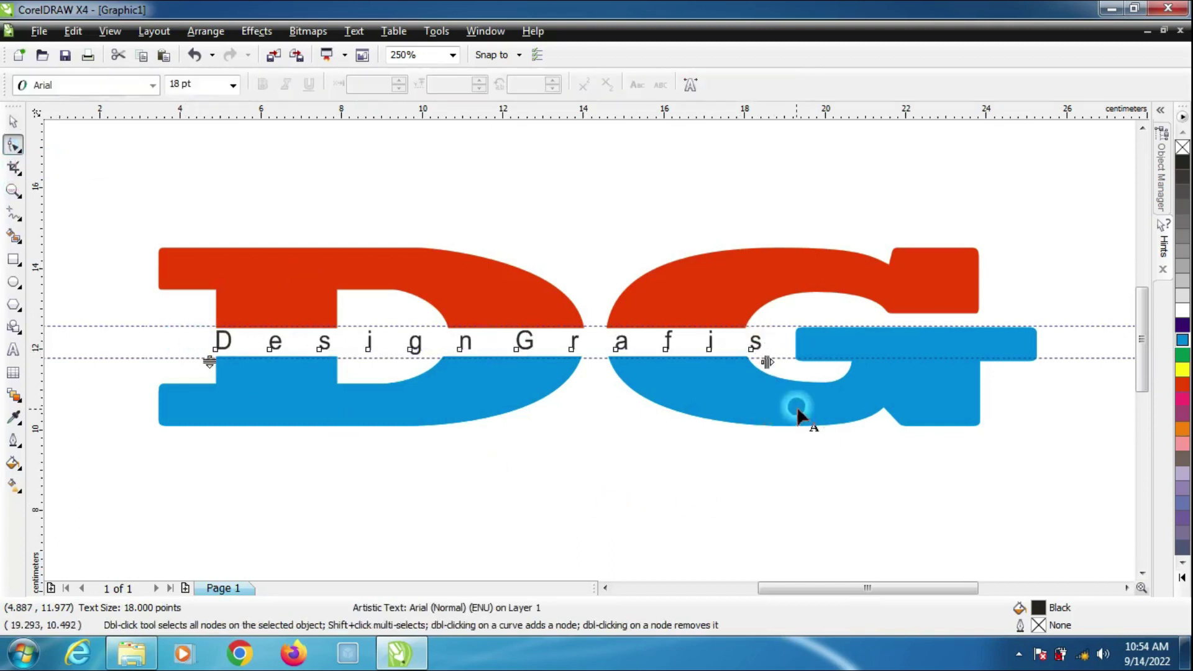
drag(776, 368, 784, 365)
click(11, 130)
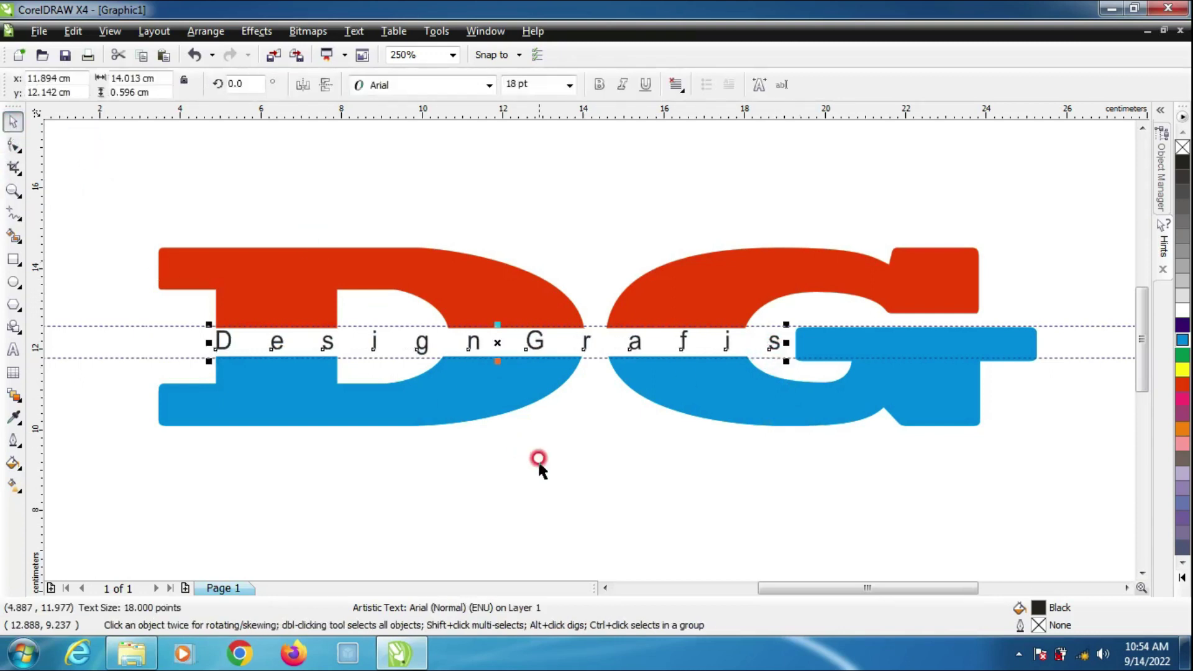
Step: Make the Design Grafis text bold and tighten its letter spacing to about 14 cm, just short of the G's crossbar
click(598, 85)
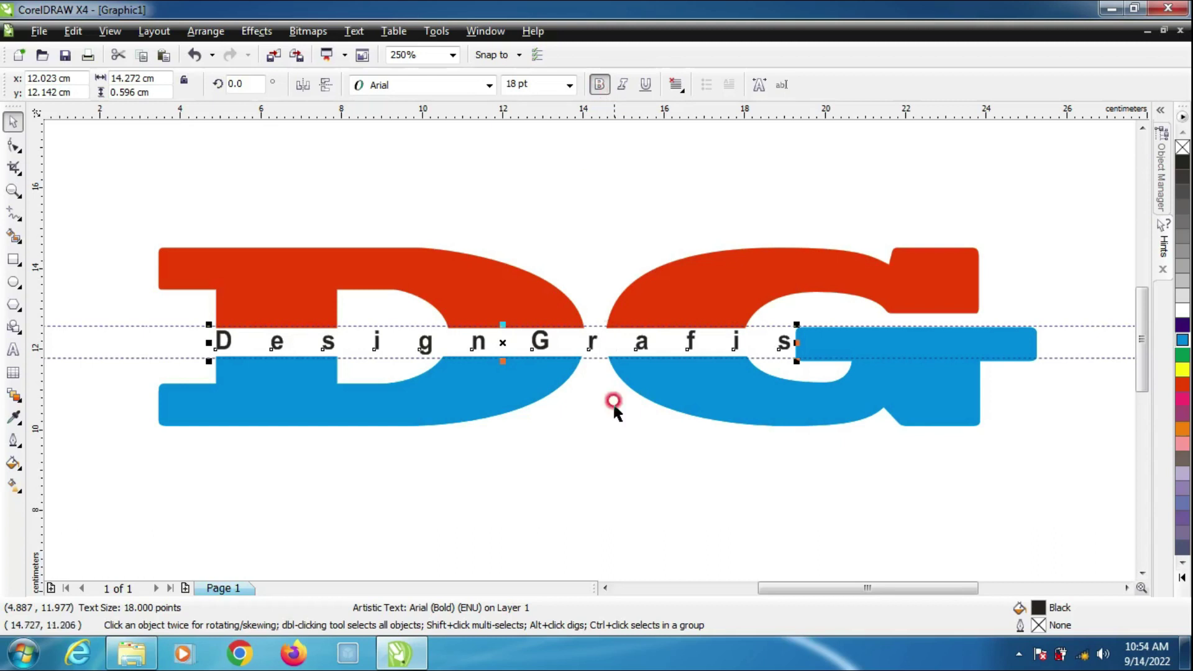
click(23, 145)
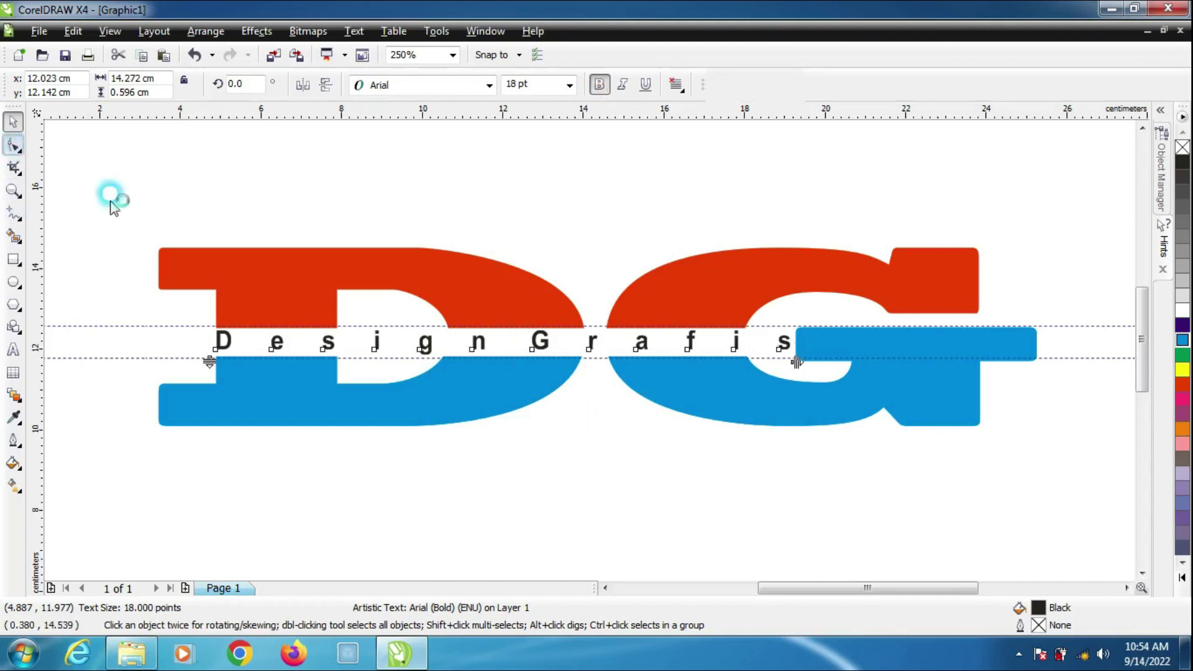
mouse_move(797, 360)
mouse_down()
mouse_move(774, 363)
mouse_move(786, 362)
mouse_up()
click(11, 115)
drag(506, 411, 506, 411)
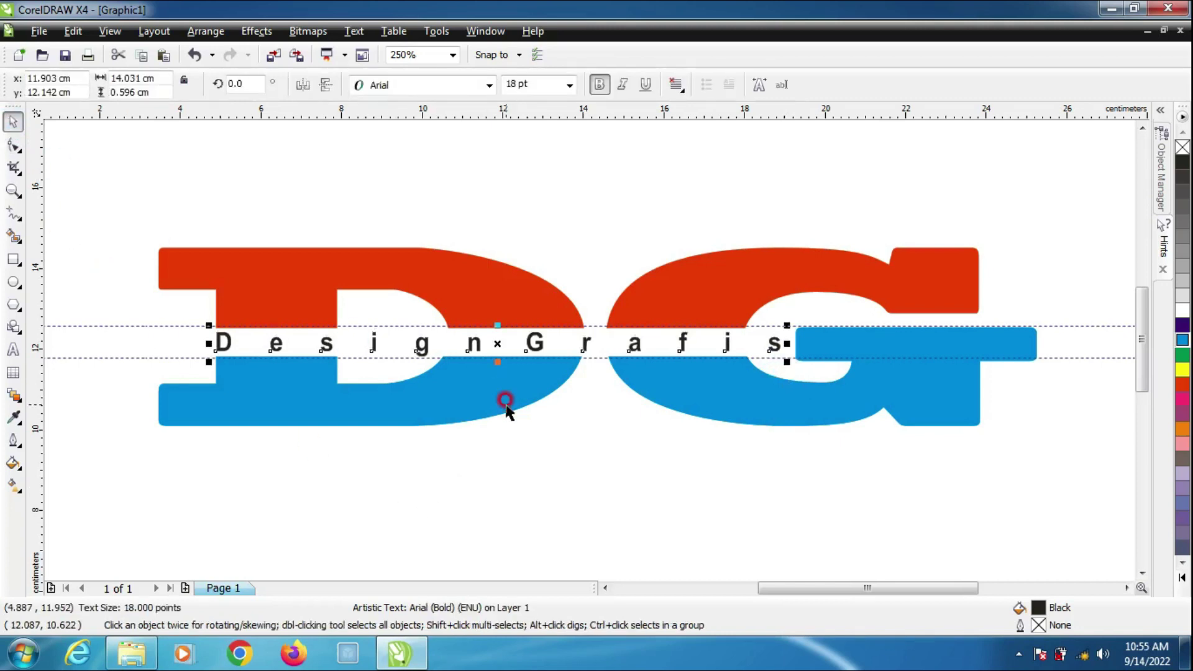
Step: Group the four letter halves and the Design Grafis text
click(541, 507)
drag(83, 171, 1064, 471)
click(453, 84)
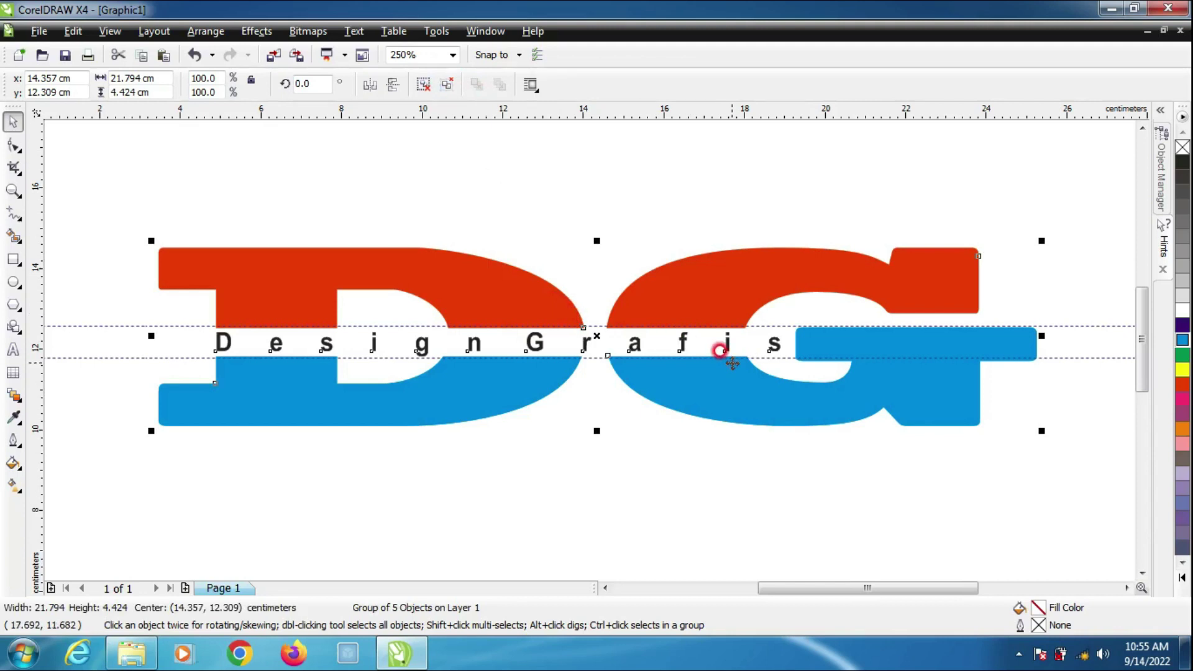
Step: Draw an unfilled rectangle about 18.7 by 6 cm around the logo, ending where the G's serifs begin
click(12, 259)
mouse_move(133, 216)
mouse_down()
mouse_move(684, 378)
mouse_move(983, 487)
mouse_move(980, 453)
mouse_move(857, 433)
mouse_move(887, 456)
mouse_up()
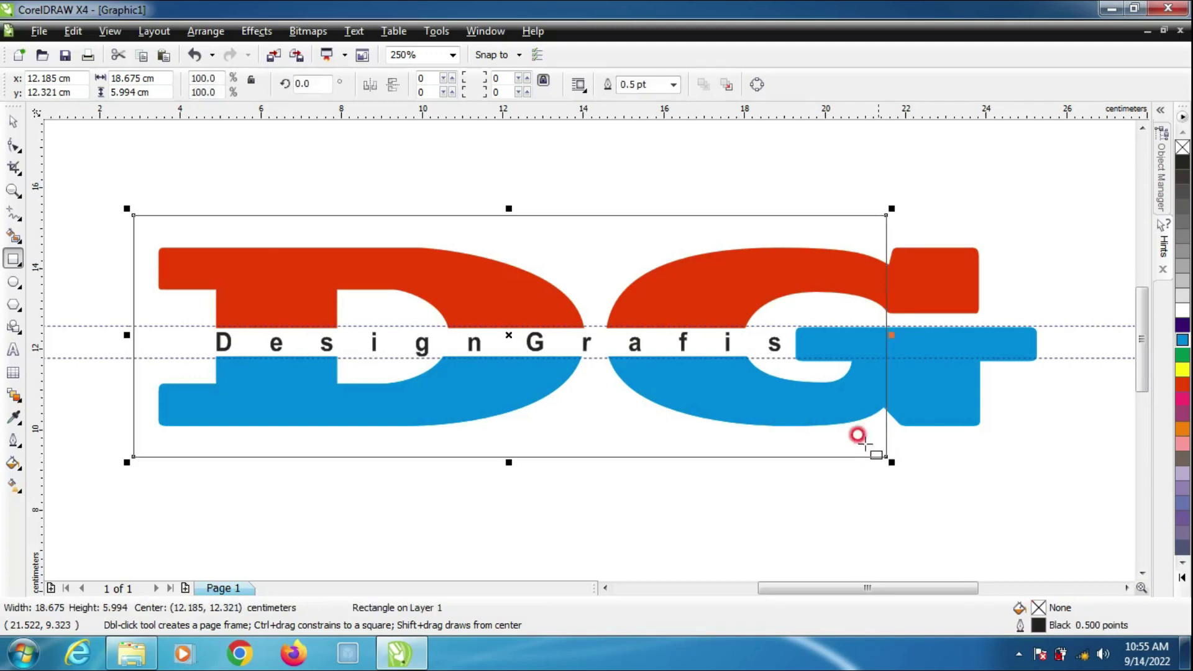
click(13, 122)
Step: Add horizontal guidelines at the upper and lower edges of the rectangle and the letters, plus a vertical guideline between D and G
drag(399, 118, 400, 216)
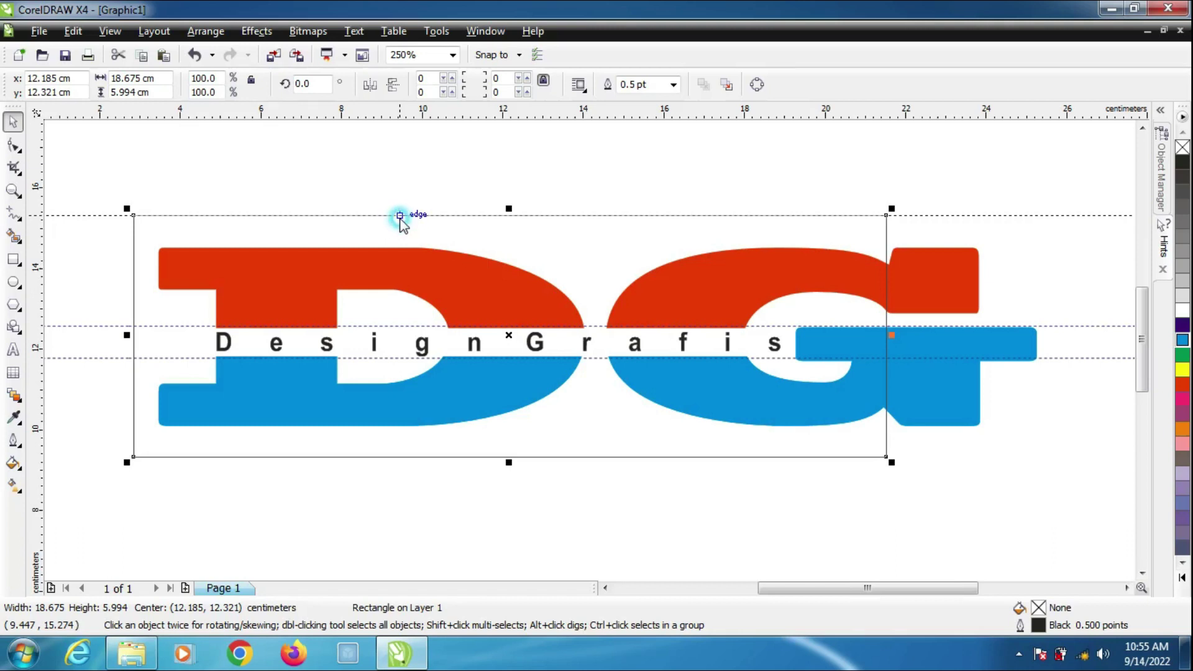
drag(400, 216, 400, 216)
drag(474, 114, 488, 458)
drag(37, 268, 595, 383)
drag(516, 113, 501, 249)
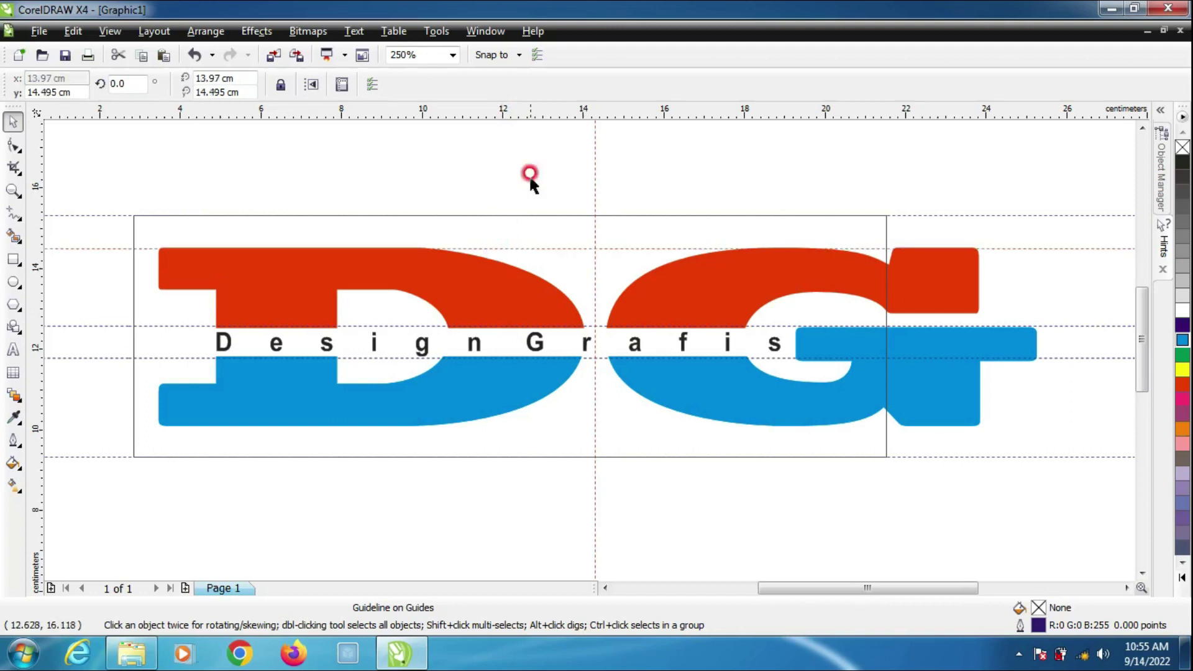
drag(522, 120, 510, 426)
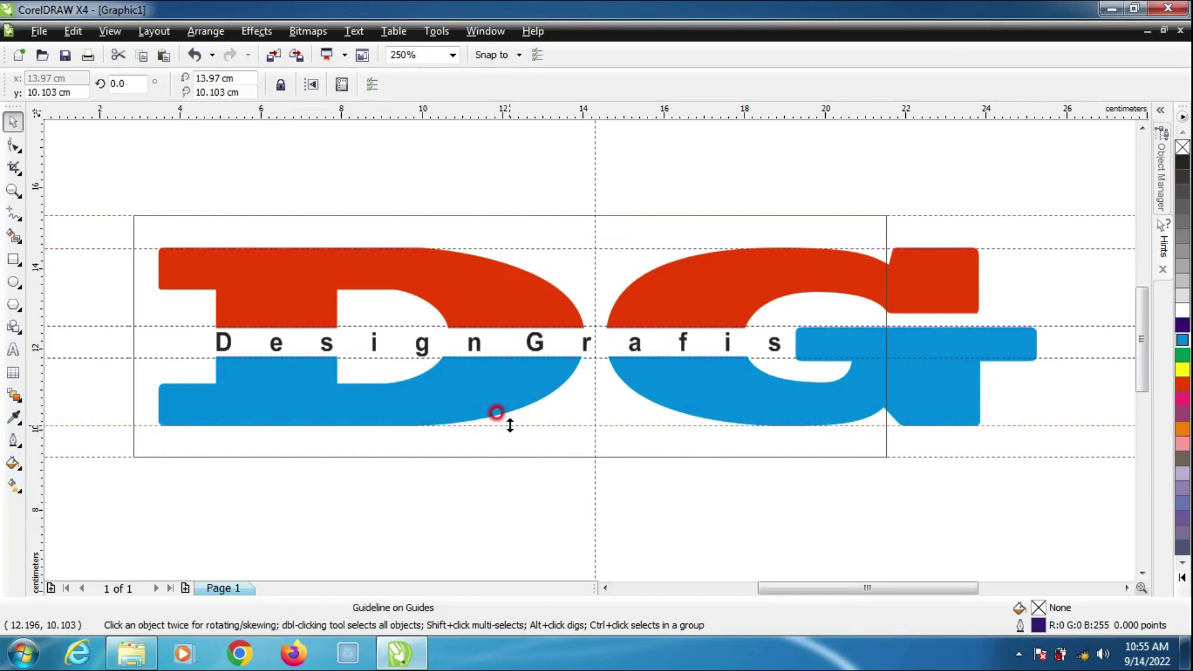
Step: Convert the frame rectangle to curves
click(533, 215)
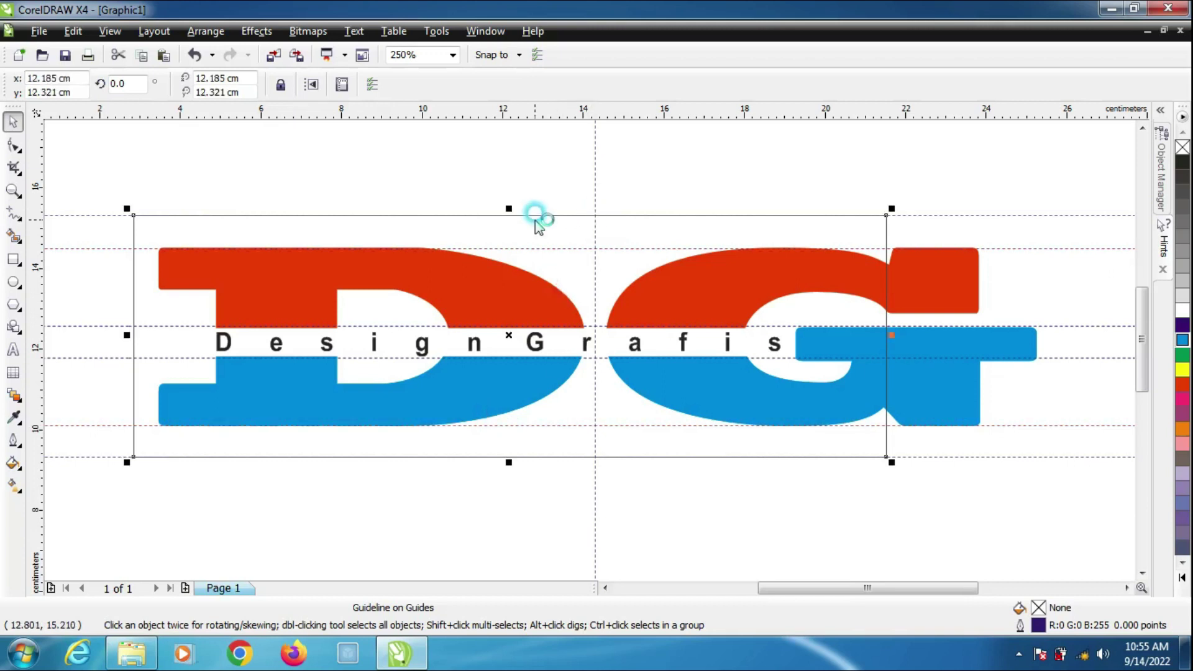
click(198, 32)
click(250, 352)
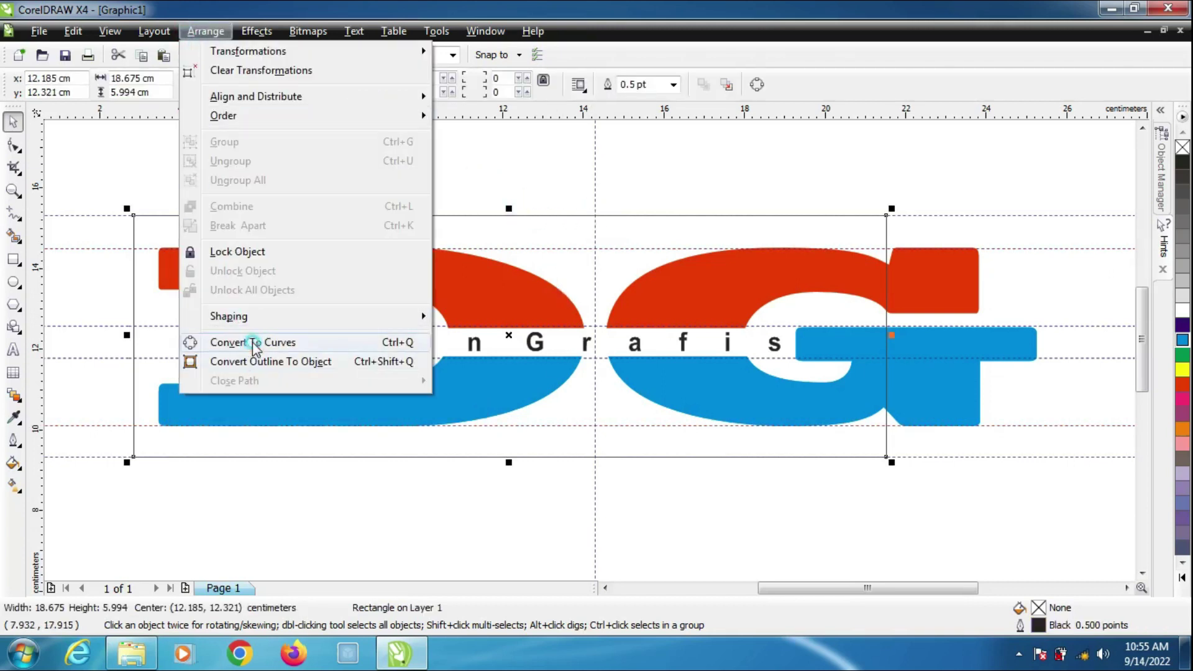
Step: Add three nodes each to the frame's upper and lower edges: one on the vertical guideline and one on either side
click(12, 142)
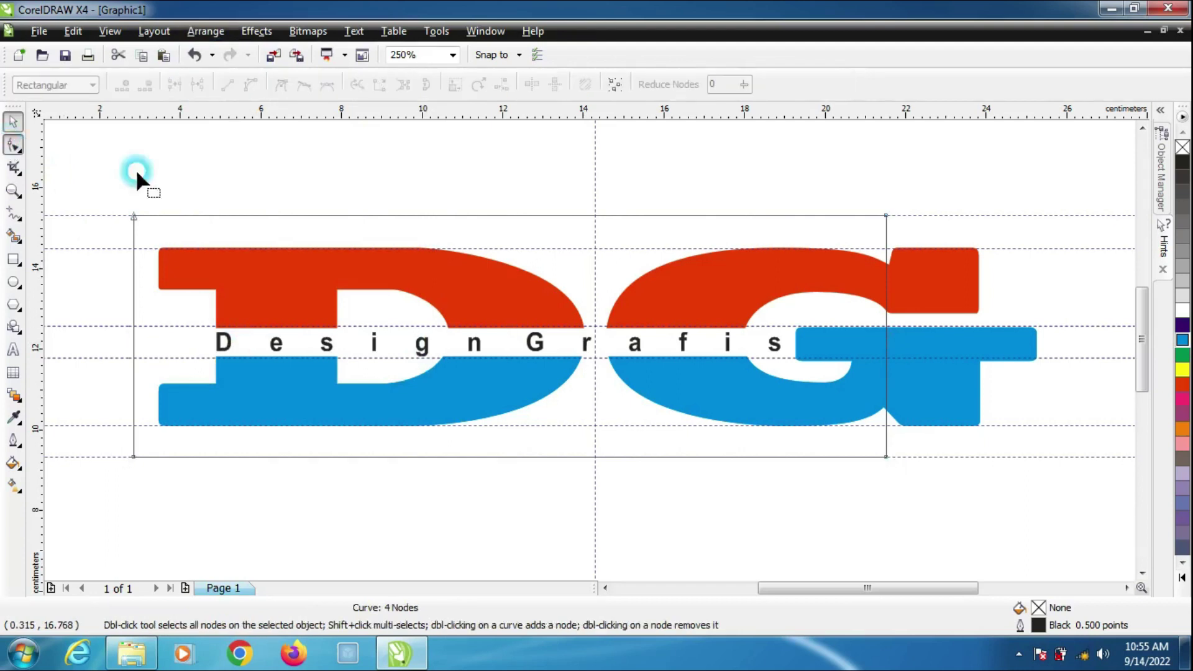
click(594, 215)
double_click(594, 215)
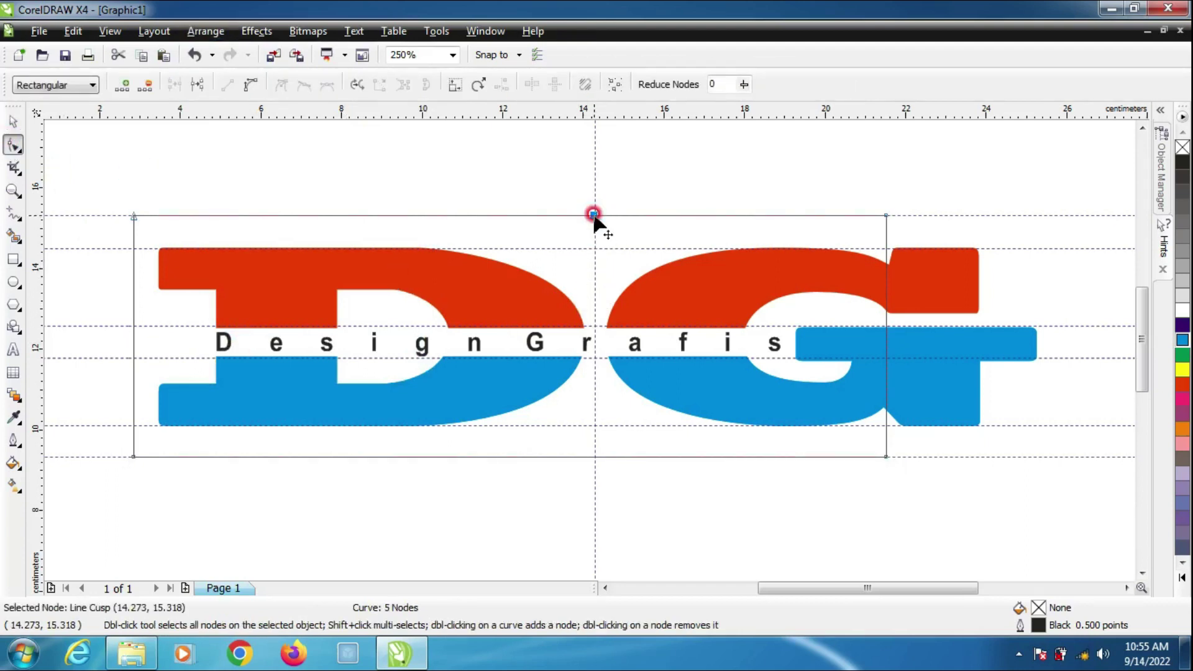
double_click(701, 215)
double_click(435, 215)
double_click(595, 457)
double_click(693, 456)
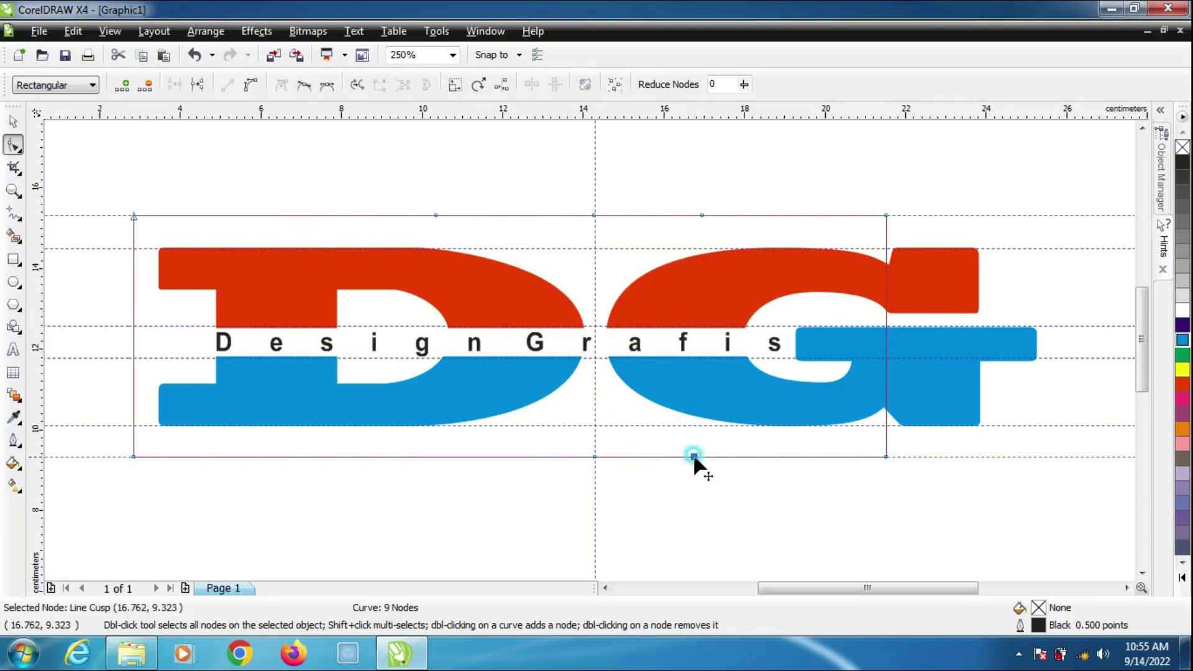
click(434, 457)
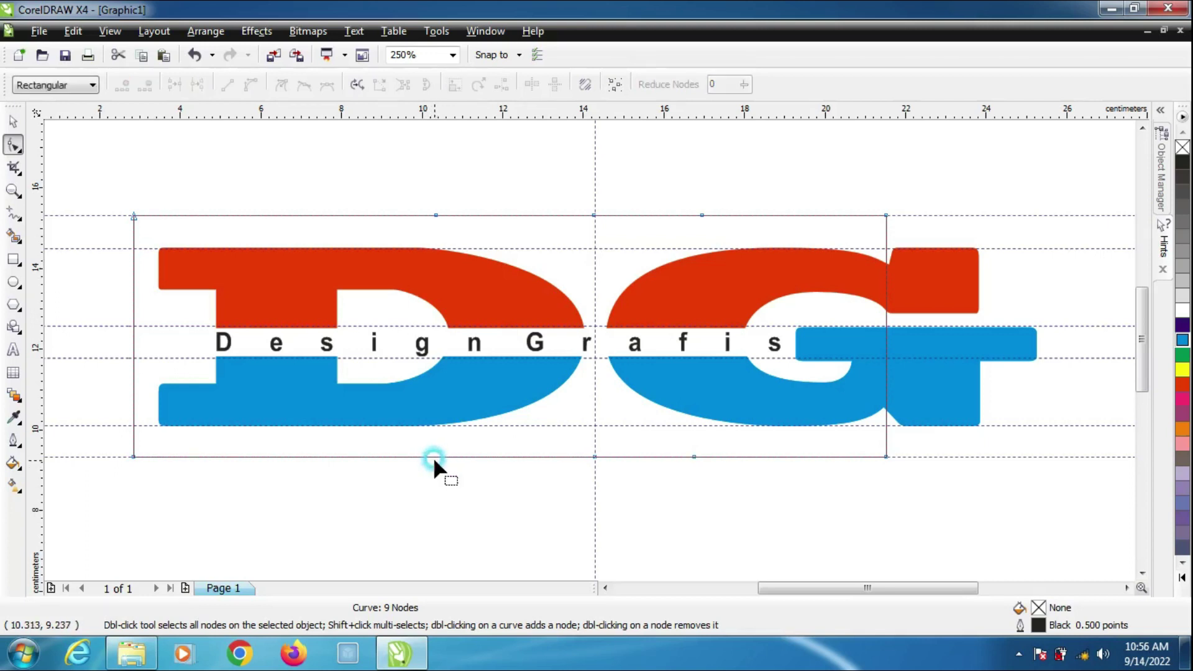
double_click(433, 457)
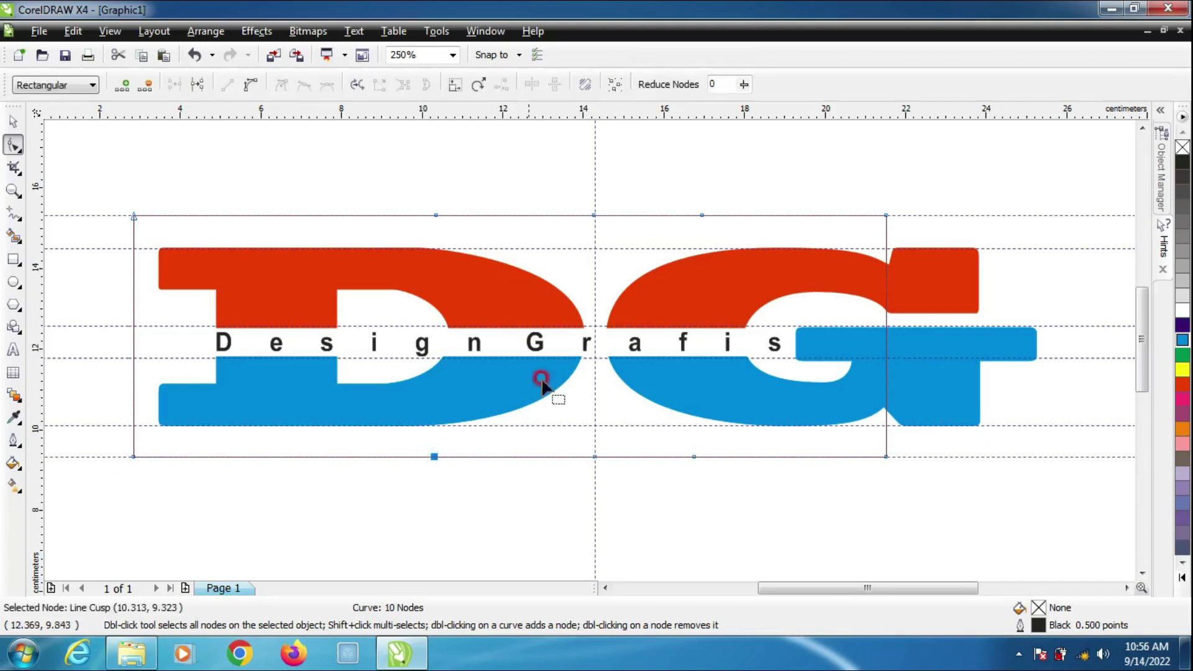
Step: Pull the frame's upper and lower middle nodes inward along the vertical guideline to form notches between D and G
drag(593, 215, 599, 254)
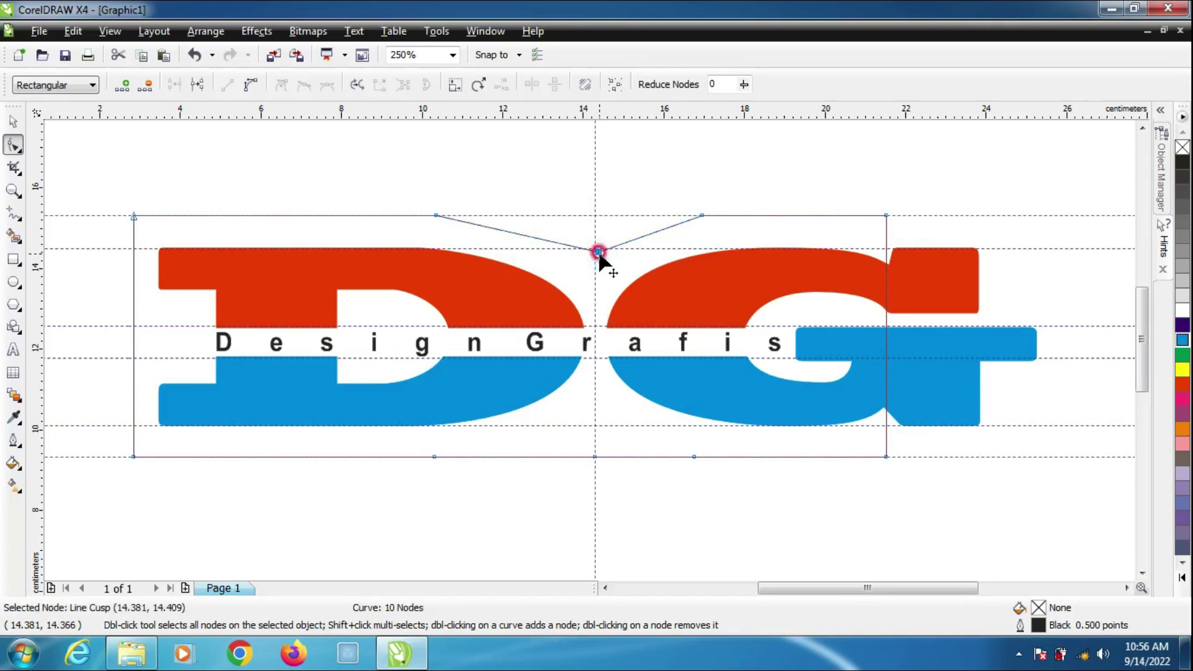
drag(594, 453, 595, 423)
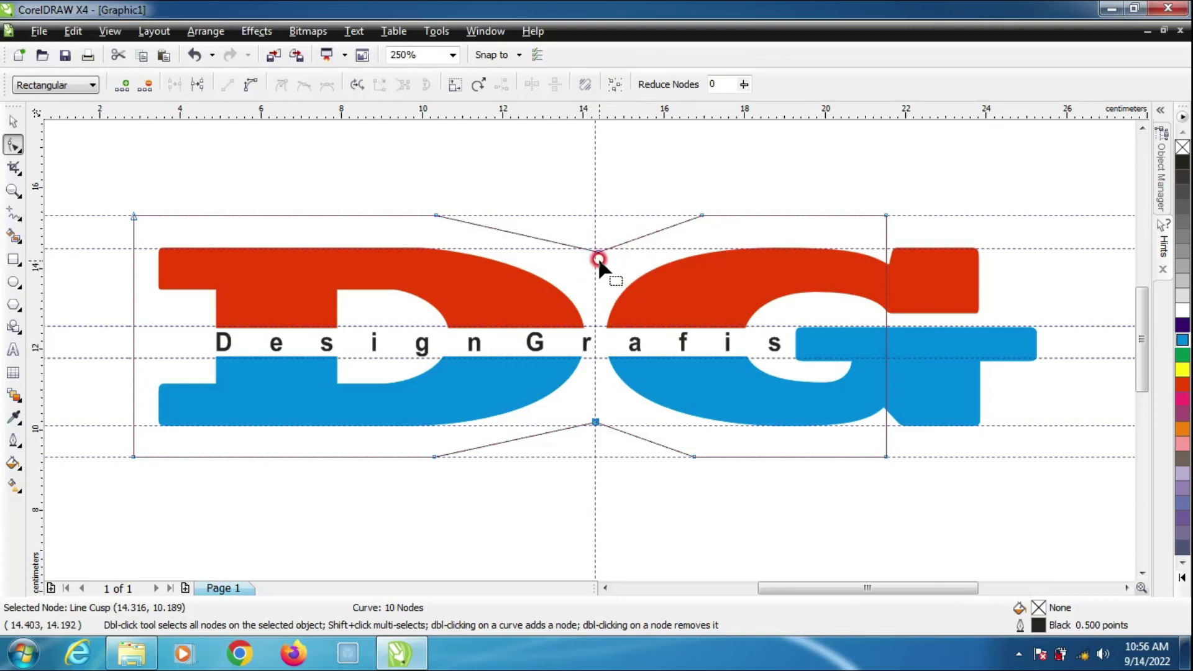
drag(597, 252, 595, 267)
click(595, 423)
Step: Convert the upper notch's segments to curves and bend both sides outward to follow the letters' rounded shapes
drag(372, 164, 719, 279)
click(252, 87)
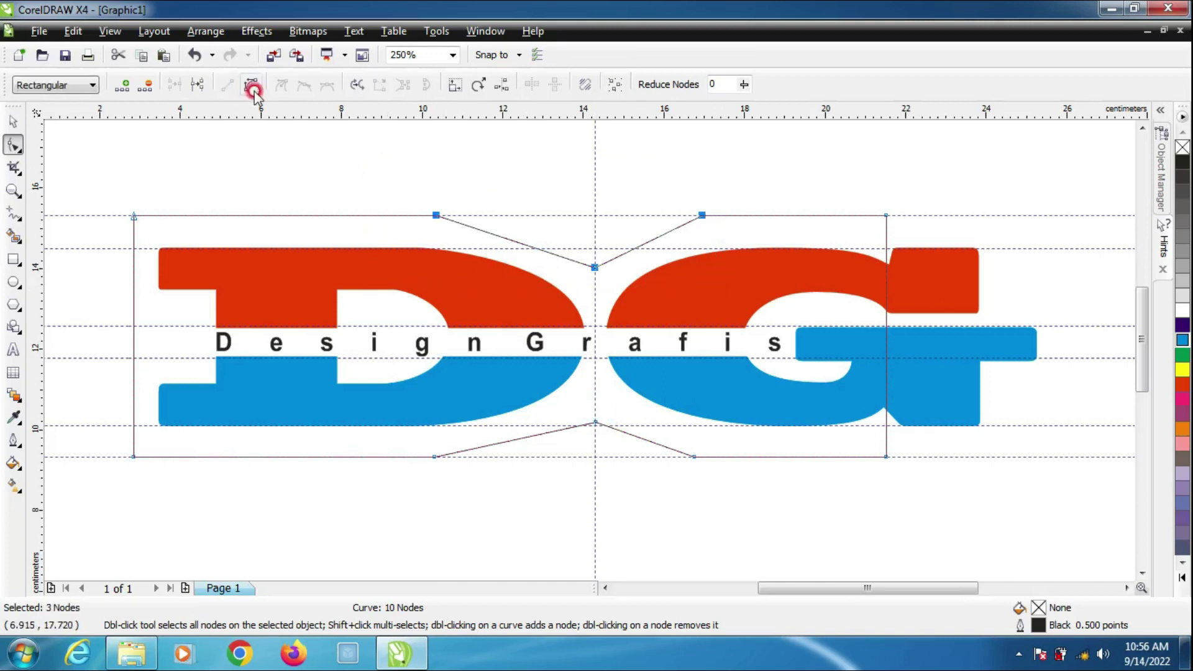
click(488, 181)
drag(509, 249, 526, 234)
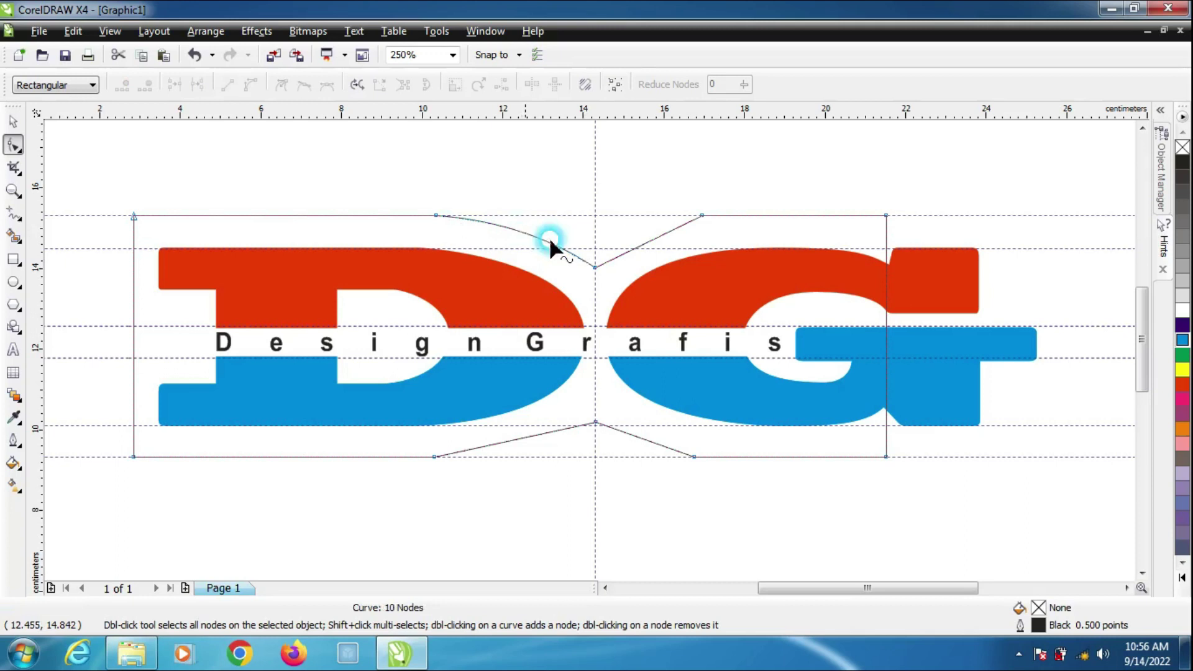
click(638, 237)
drag(643, 240, 634, 235)
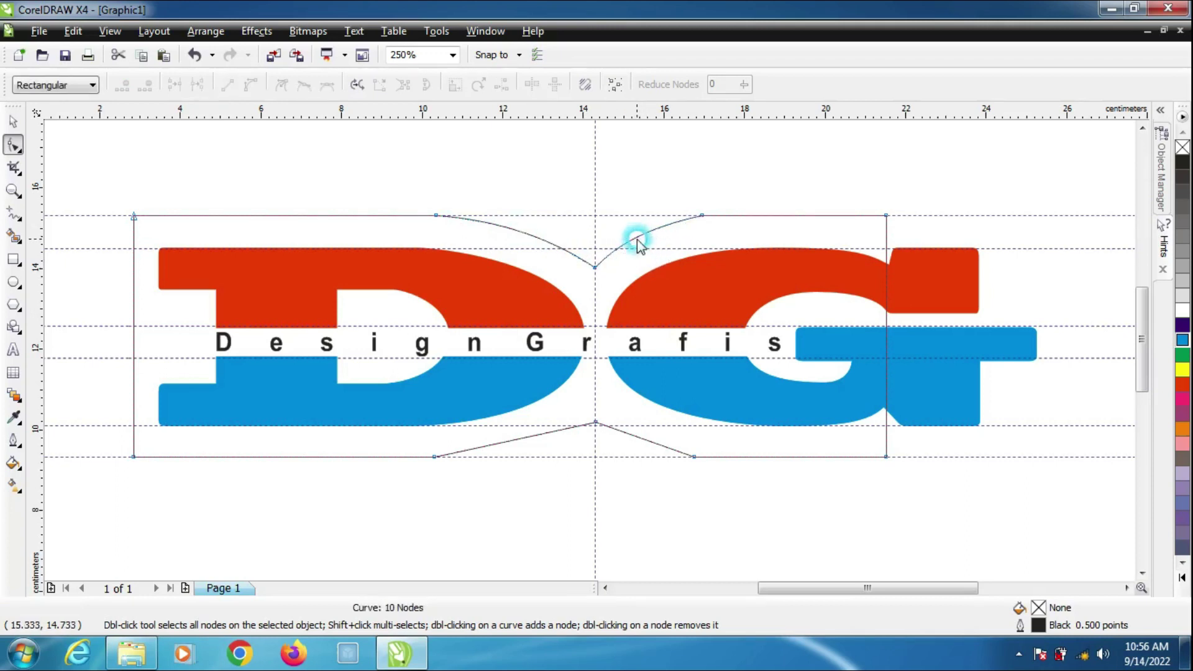
Step: Try to reshape the lower notch's segment beneath the G, and undo the change
drag(632, 434, 628, 440)
key(ctrl+z)
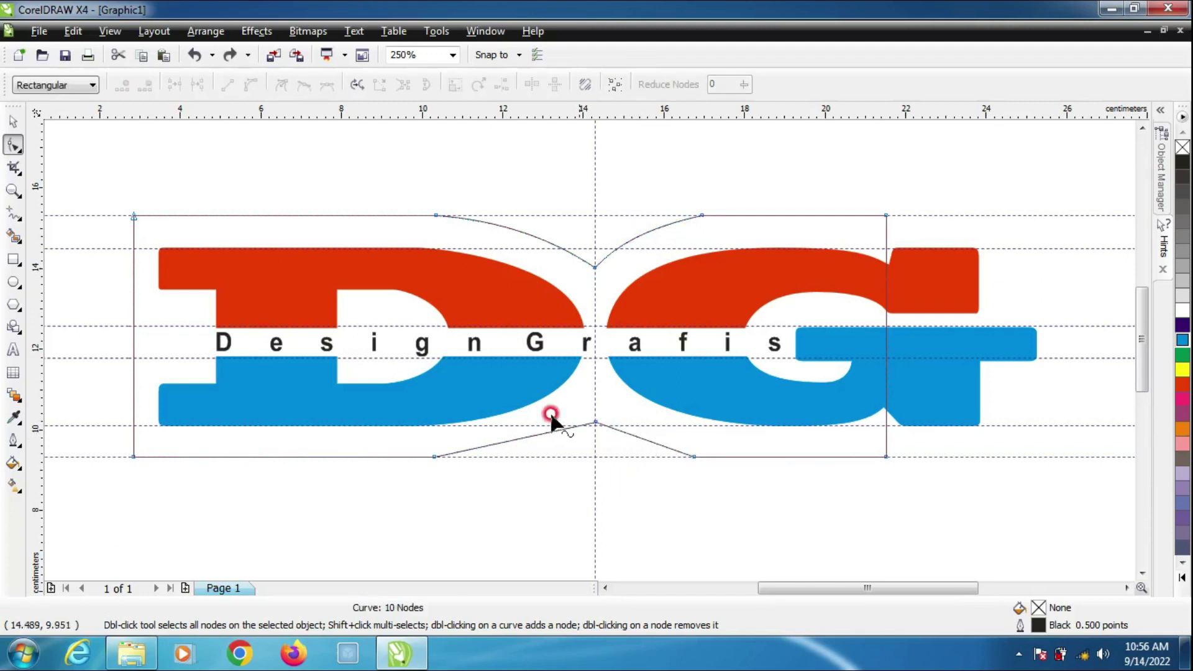
Step: Convert the lower notch's segments to curves and bend both sides outward to follow the rounded shapes of D and G
drag(386, 400, 740, 527)
click(249, 84)
click(624, 434)
drag(625, 443, 628, 445)
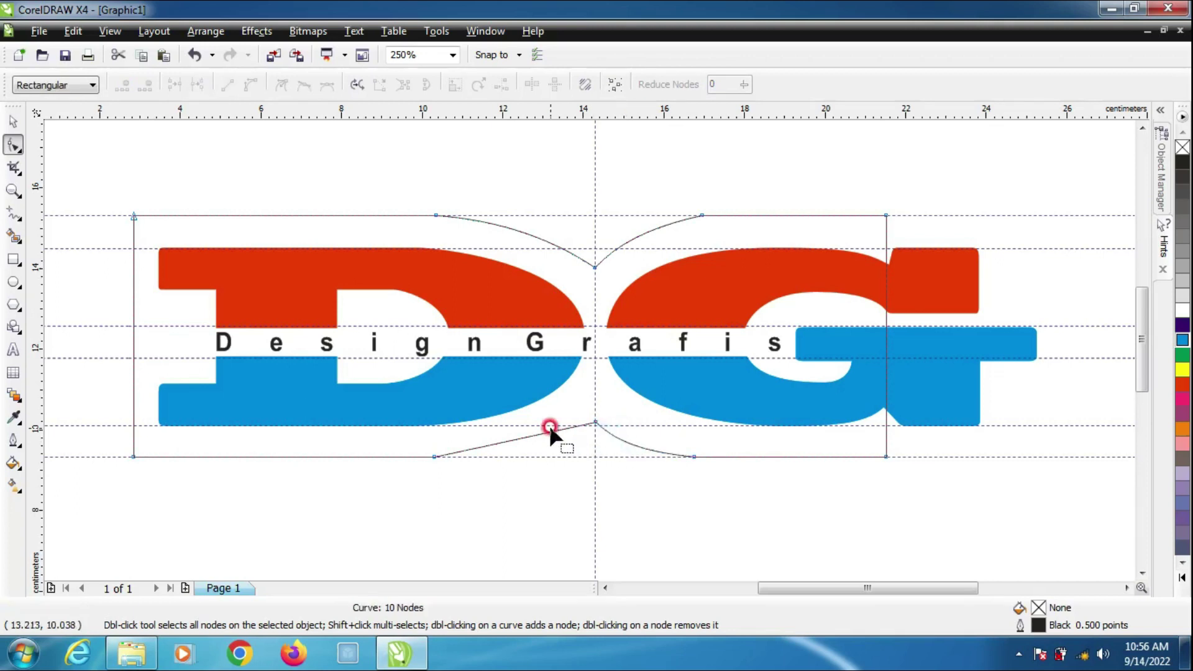
drag(527, 433, 533, 443)
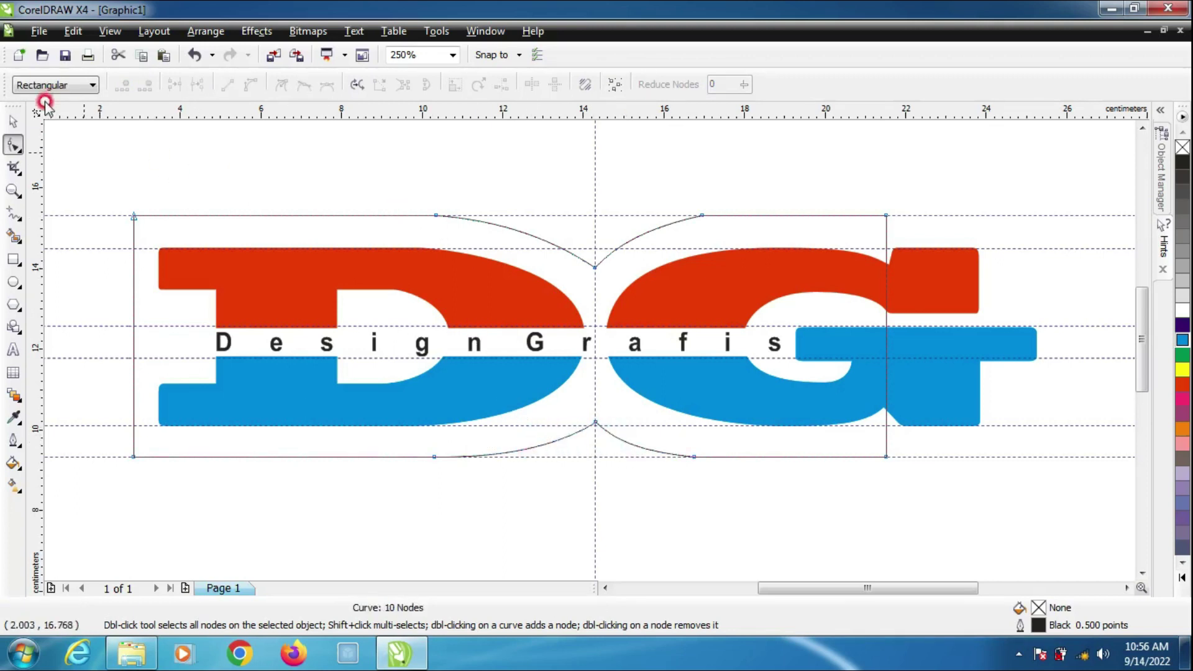
click(14, 128)
click(587, 442)
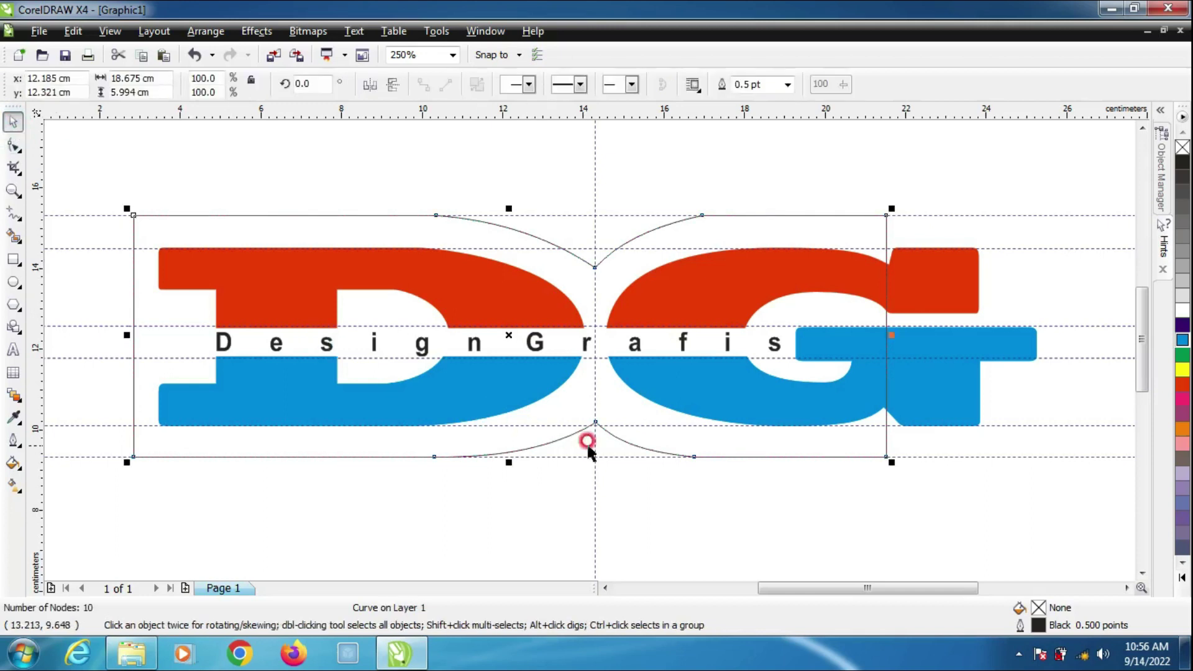
click(676, 515)
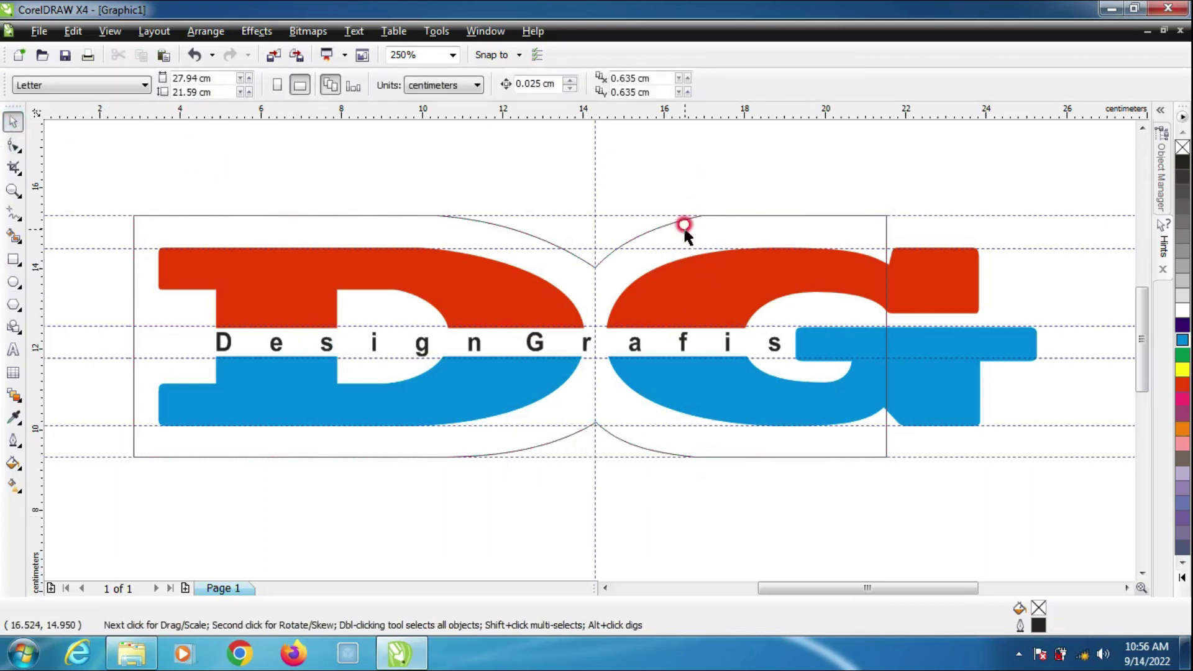
Step: Draw a circle about 3.94 cm across over the G's opening and move it to straddle the frame's right edge
click(13, 282)
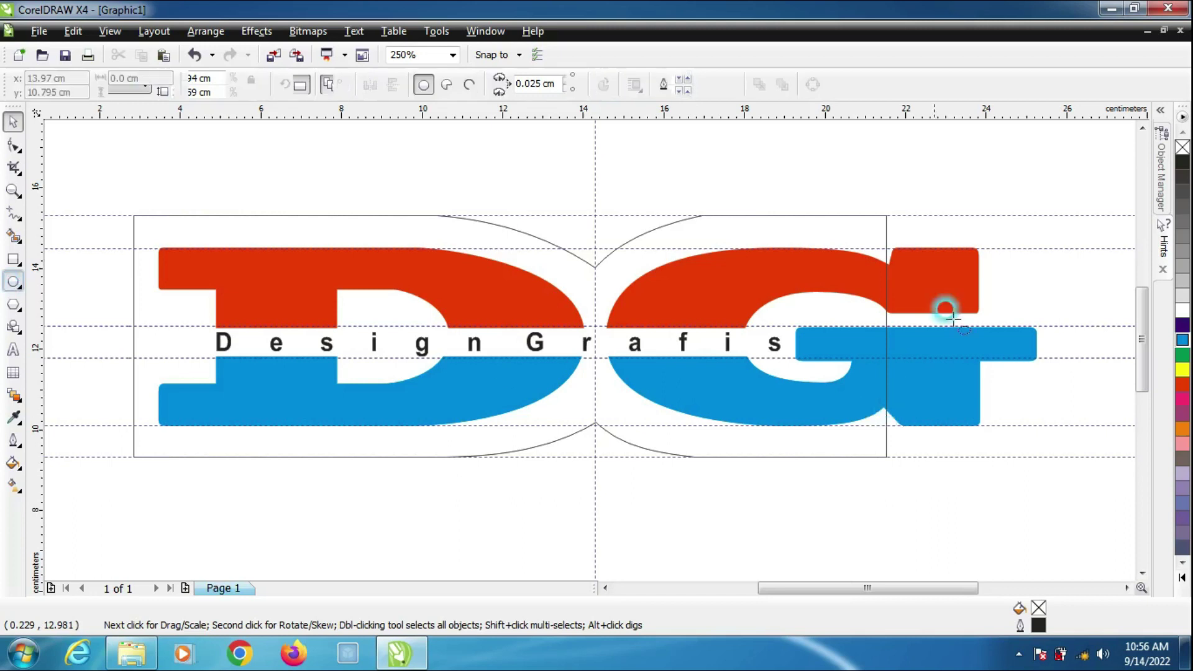
drag(752, 267, 886, 425)
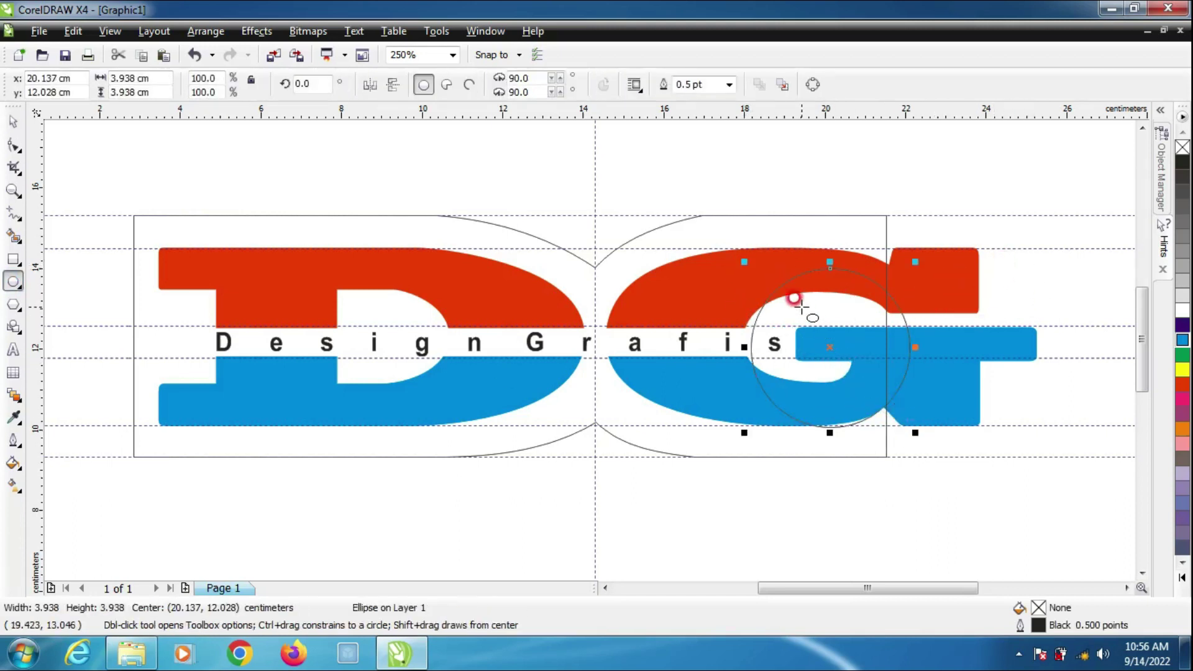
click(13, 125)
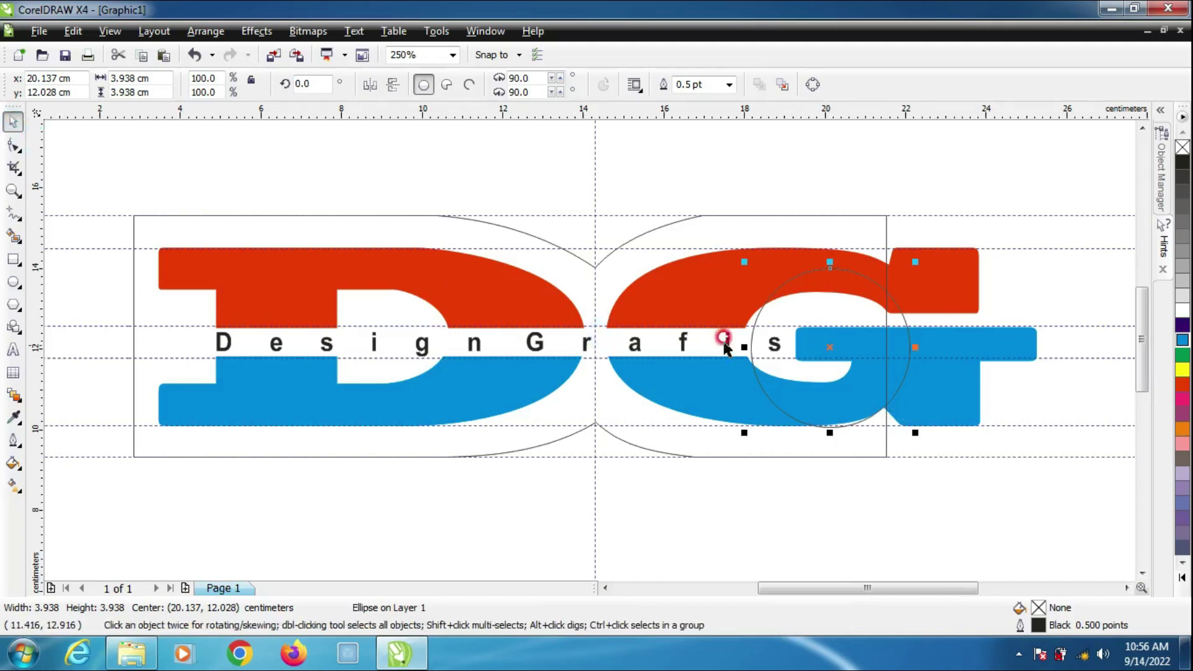
drag(791, 308, 817, 320)
Step: Trim the frame with the circle and delete the circle
shift+click(799, 228)
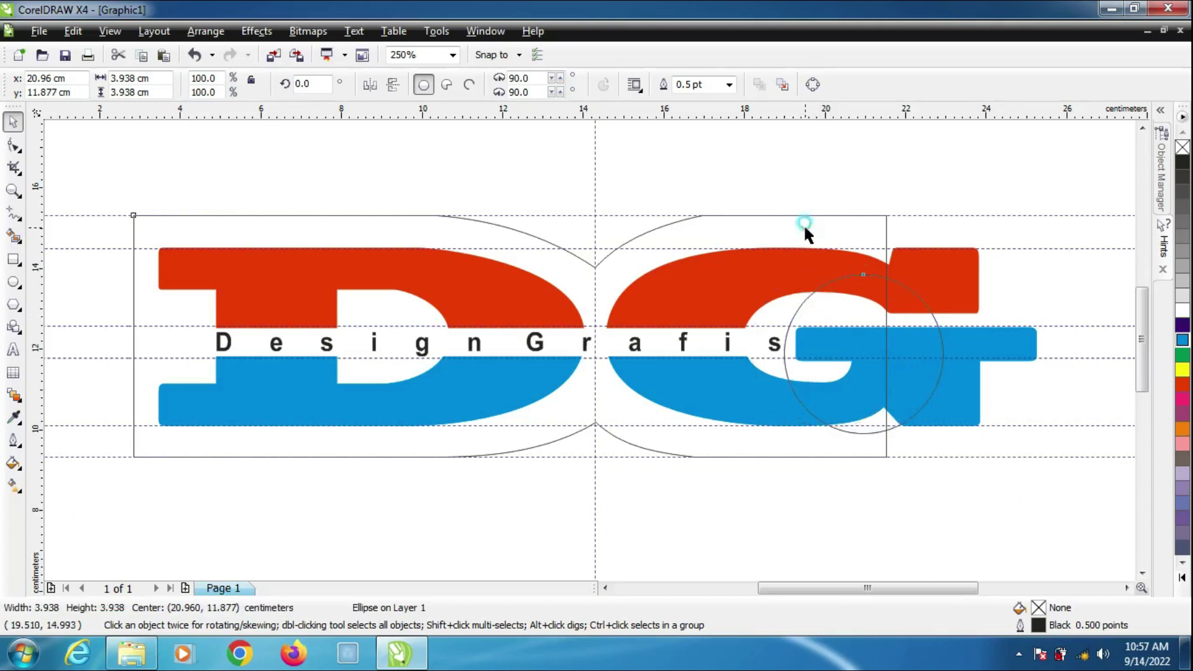
click(552, 85)
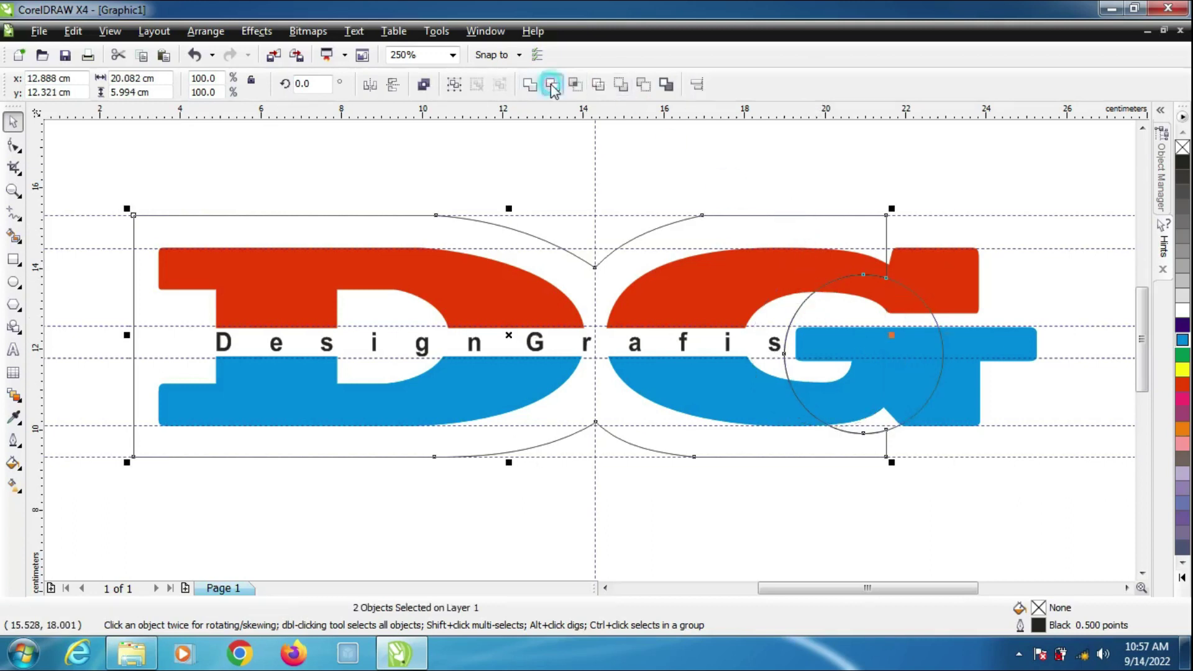
click(961, 474)
click(895, 287)
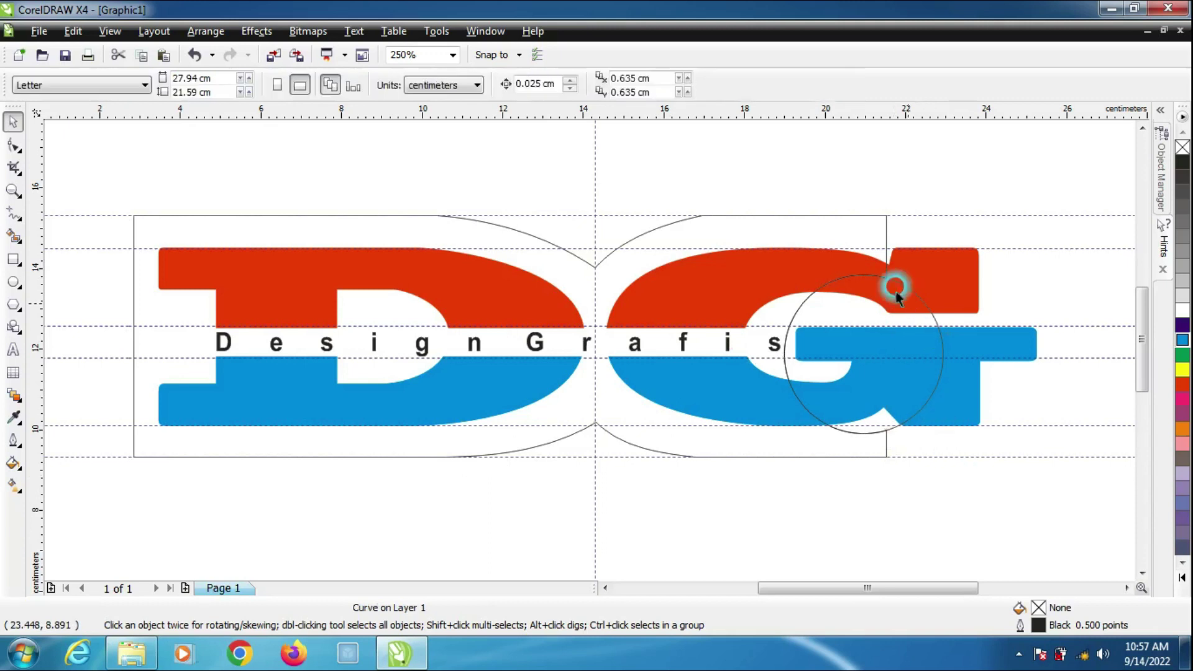
click(834, 291)
click(845, 300)
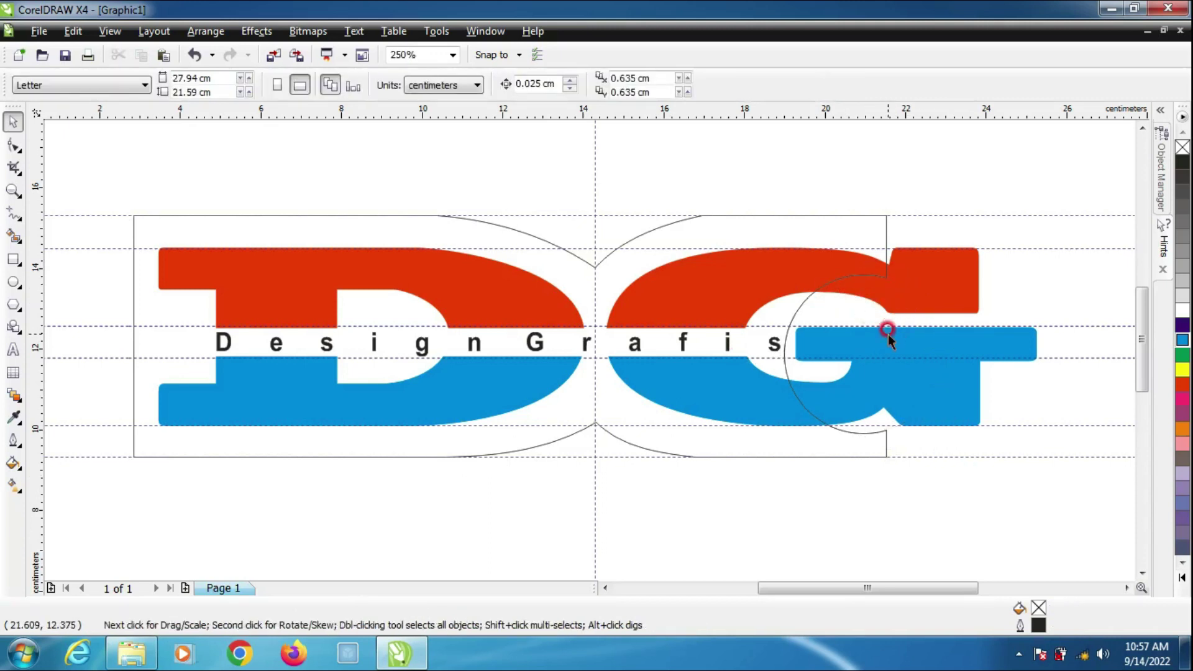
Step: Draw a rectangle about 2.55 cm wide across the frame's left edge beside the D, reducing its height to about 1.32 cm
click(13, 258)
drag(97, 288, 200, 363)
click(13, 122)
key(space)
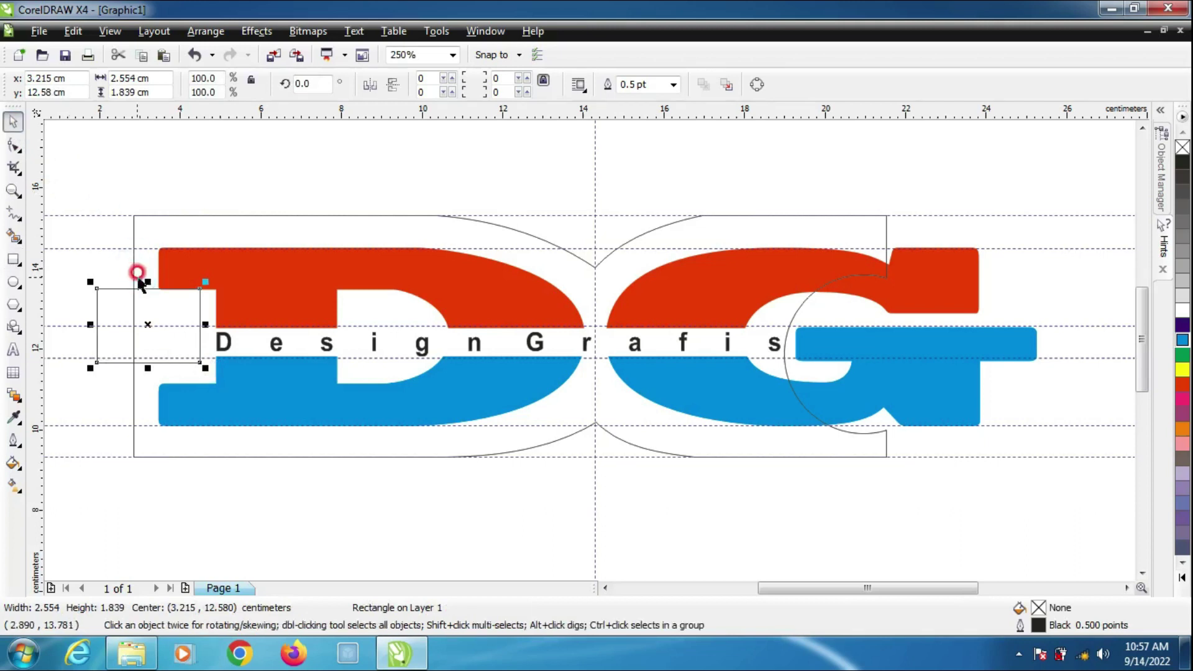
drag(147, 279, 144, 304)
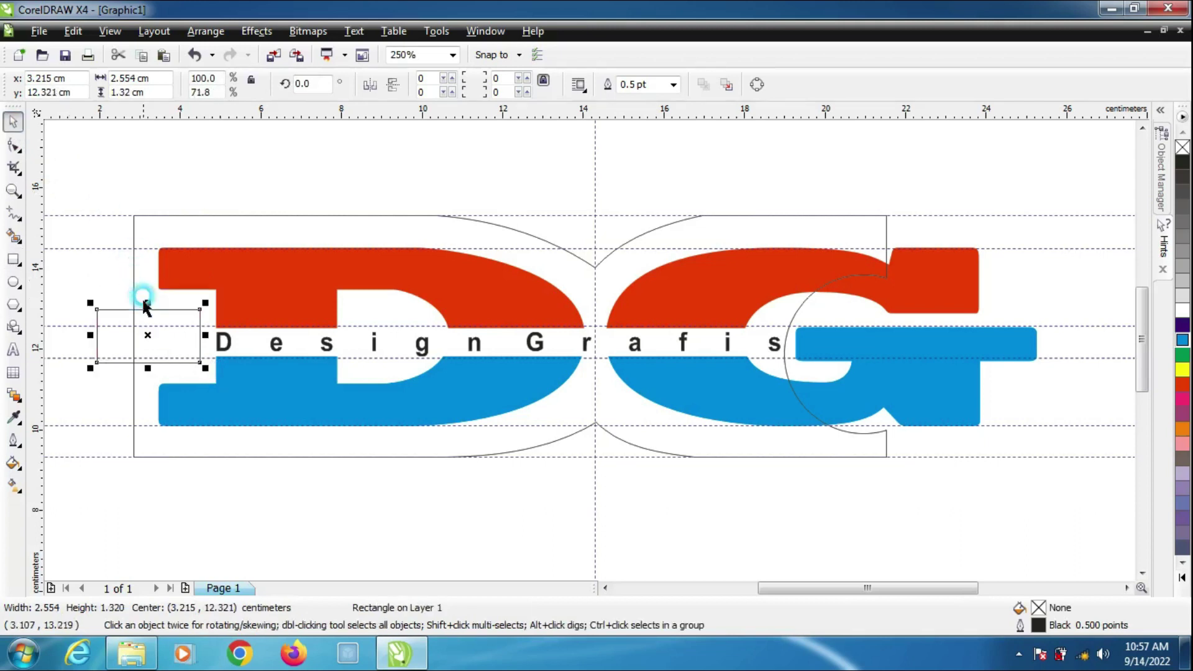
Step: Trim the frame with the rectangle beside the D and delete the rectangle
shift+click(176, 216)
click(554, 85)
click(107, 329)
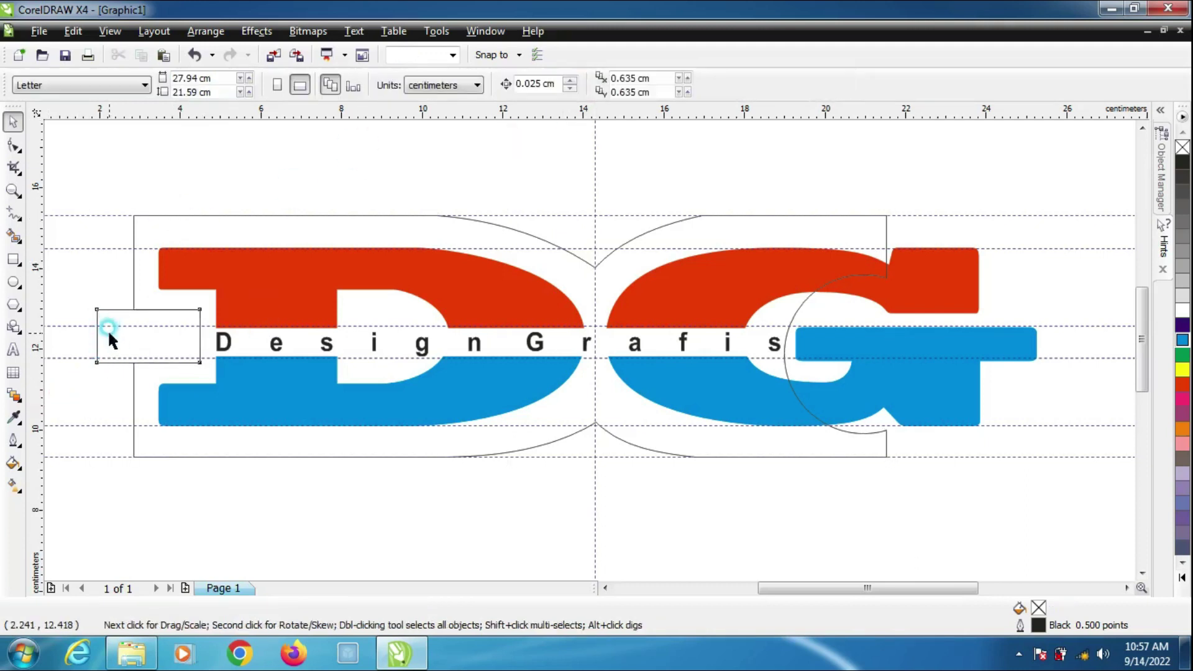
click(97, 321)
key(Delete)
click(108, 327)
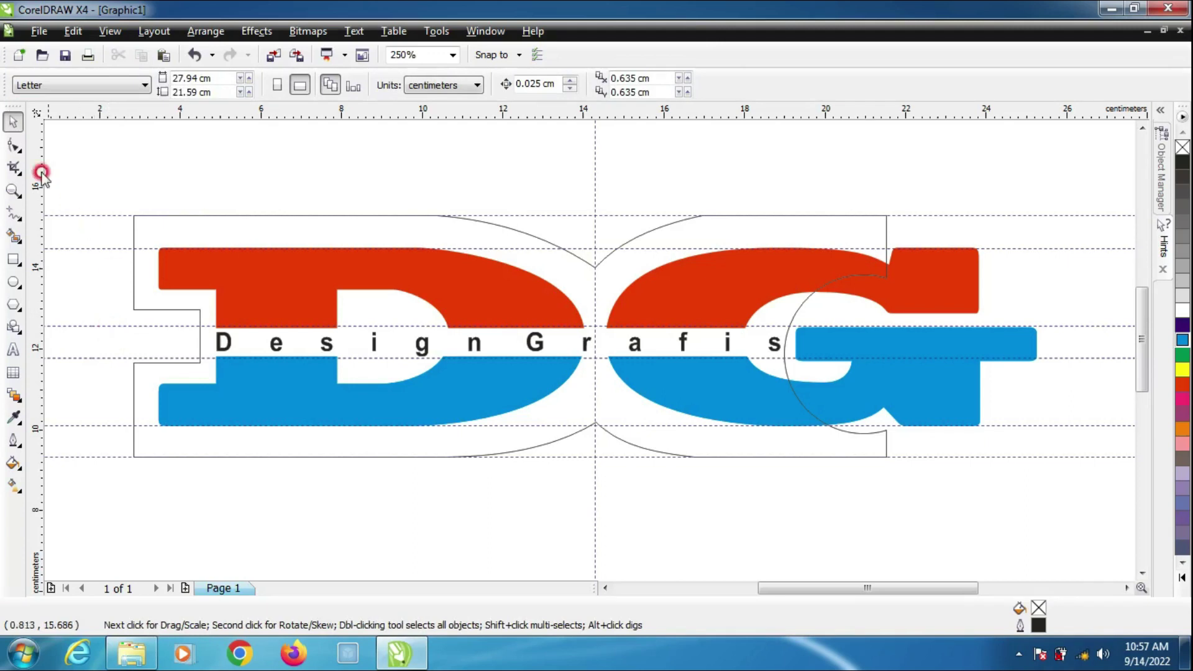
Step: Move the nodes of the frame's outer left edge inward, closer to the D
click(13, 145)
drag(91, 169, 145, 457)
click(12, 123)
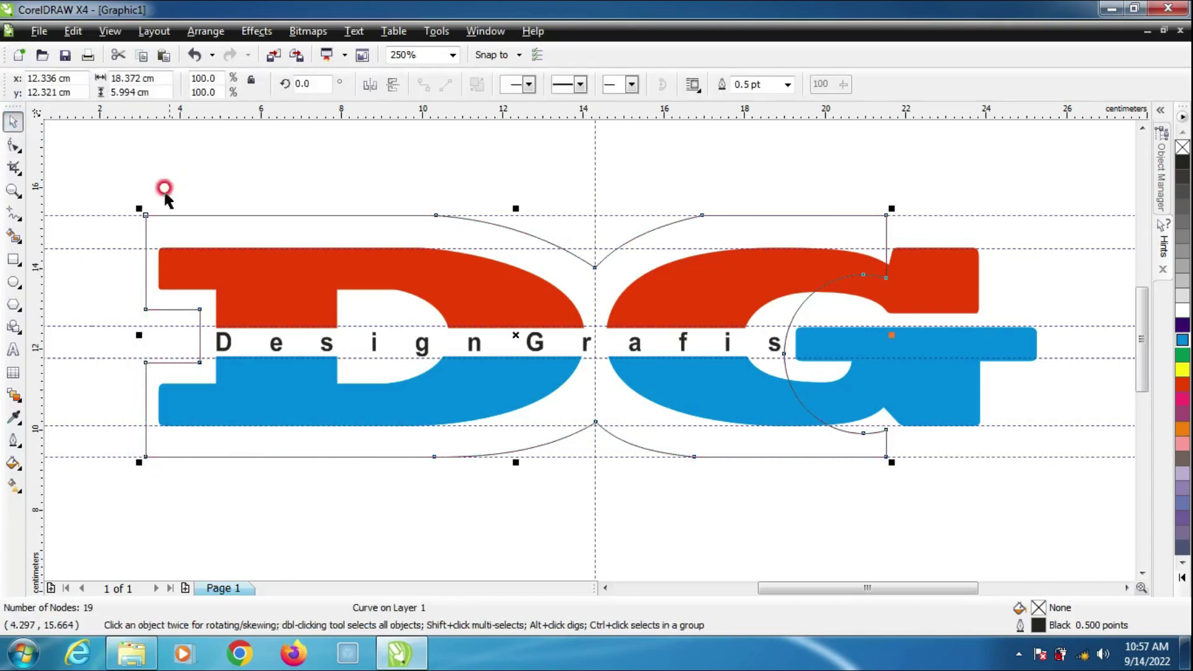
Step: Add horizontal guidelines between the letters and the frame's edges, one above at about 14.93 cm and one below
drag(460, 114, 433, 232)
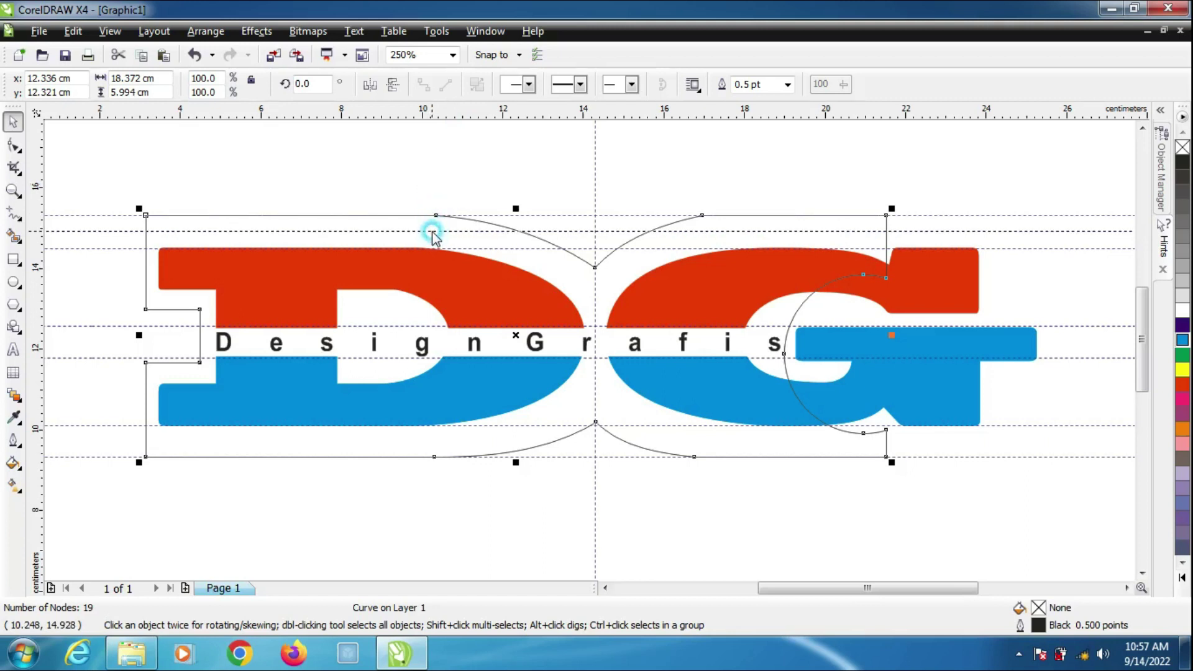
click(433, 231)
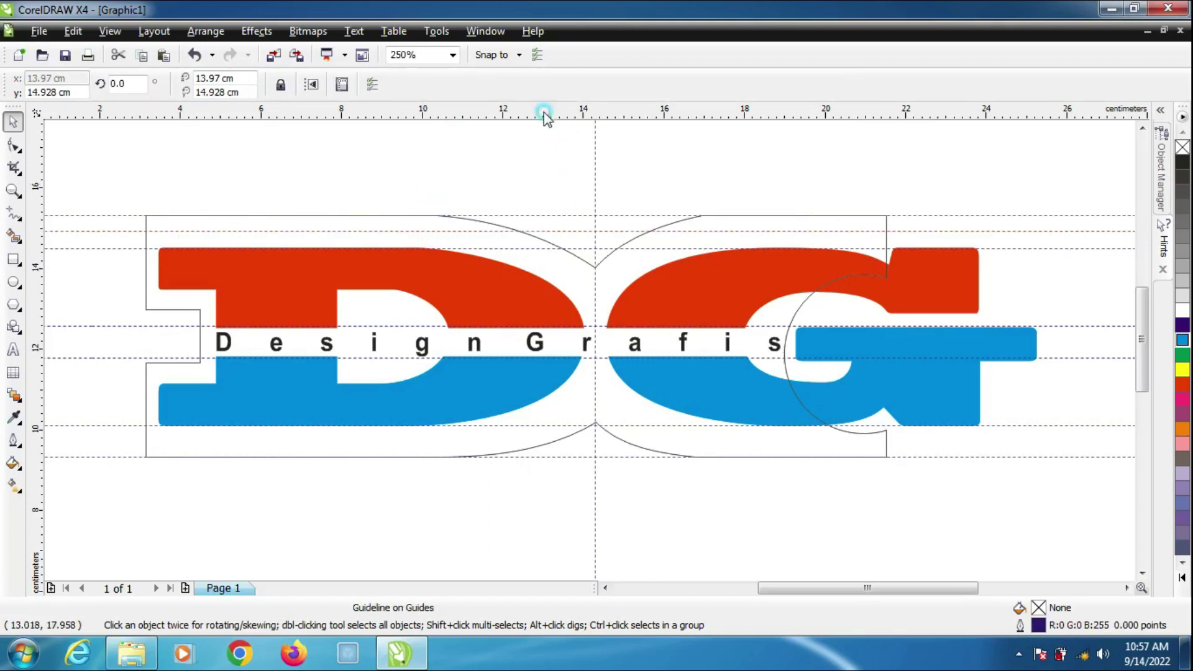
click(507, 449)
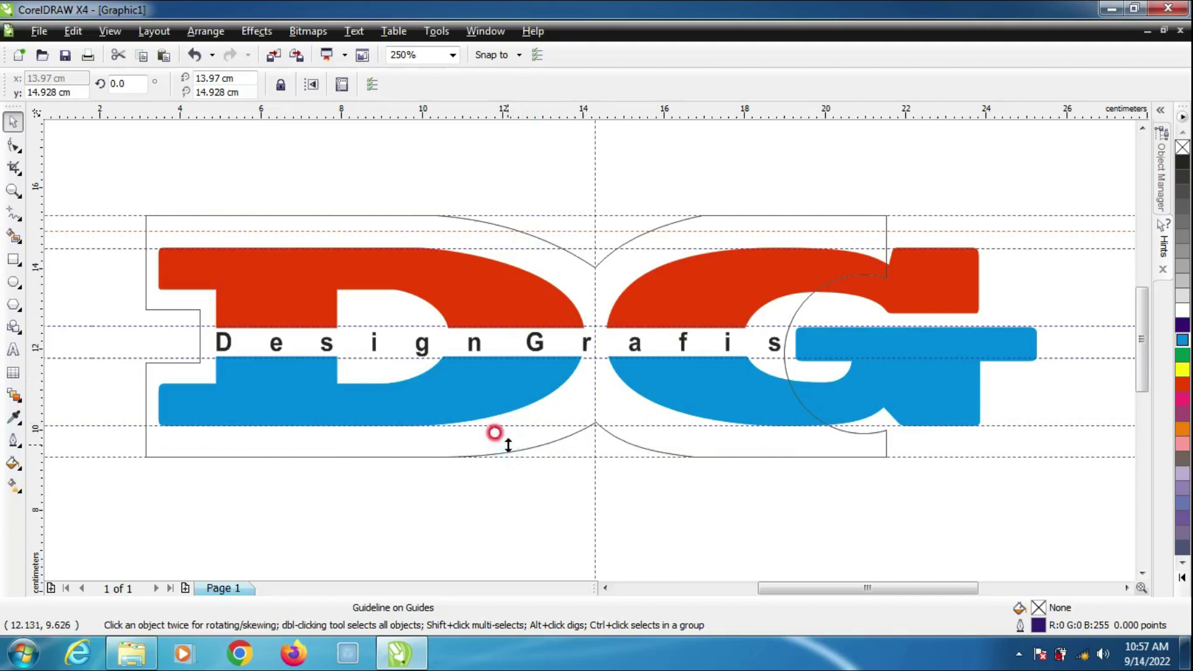
Step: Move the frame's upper and lower edge nodes inward onto the nearest guidelines, leaving the notch nodes in place
click(14, 147)
click(232, 218)
drag(112, 177, 889, 233)
drag(104, 440, 892, 480)
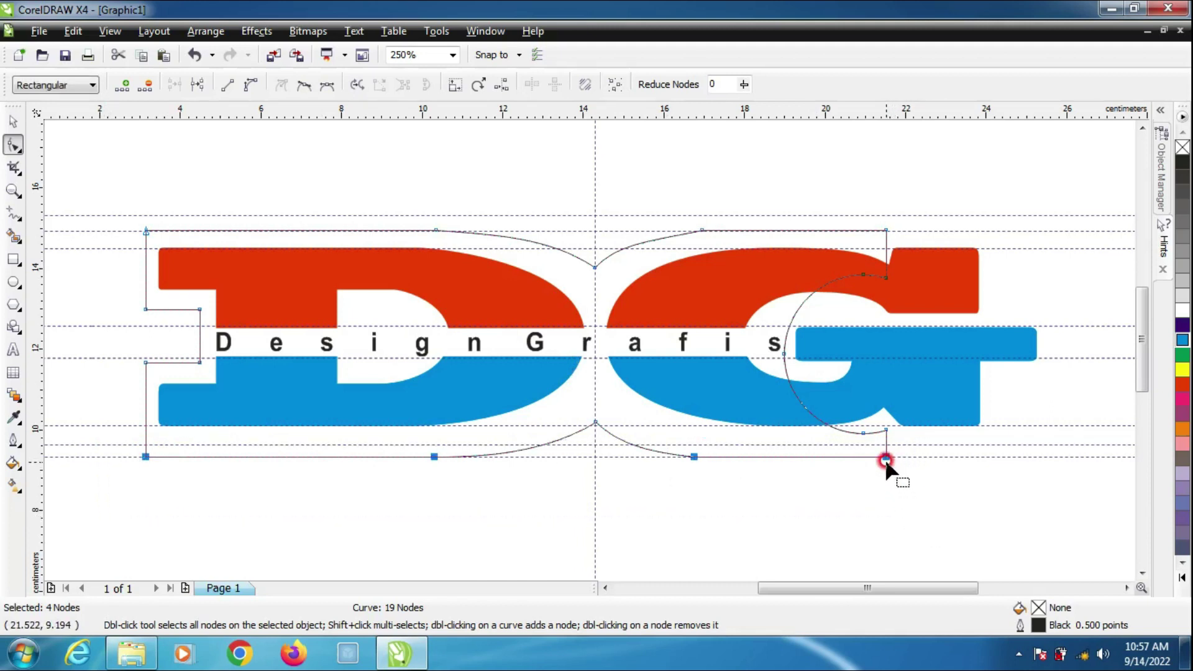
drag(885, 457, 884, 444)
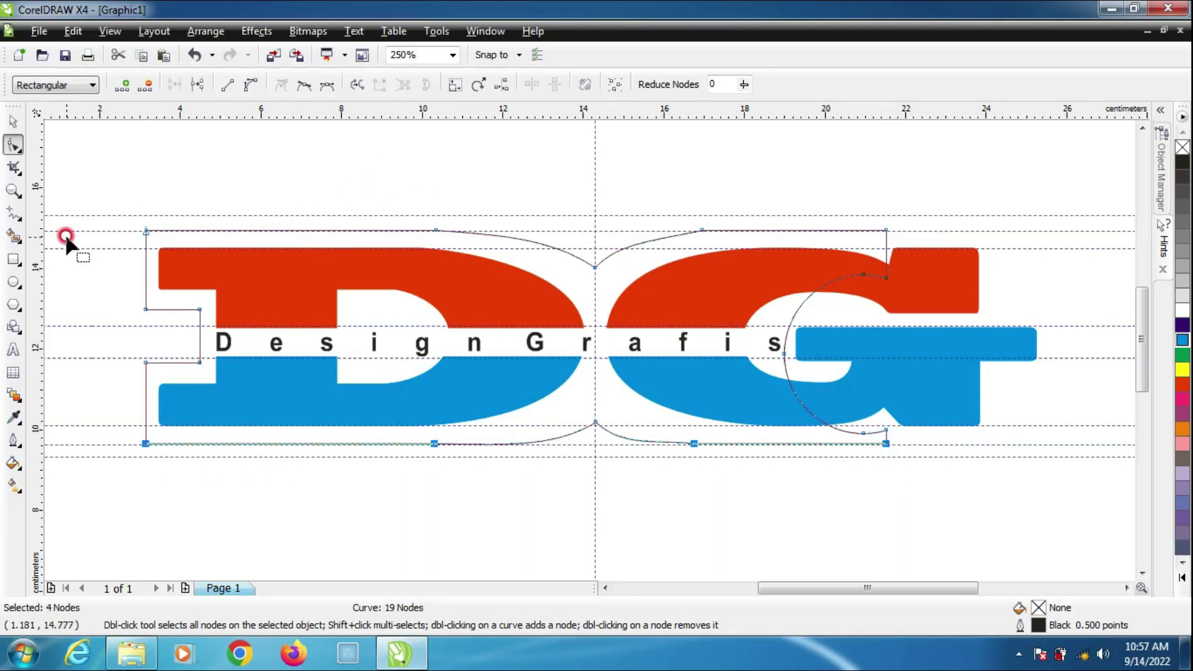
click(13, 122)
click(227, 136)
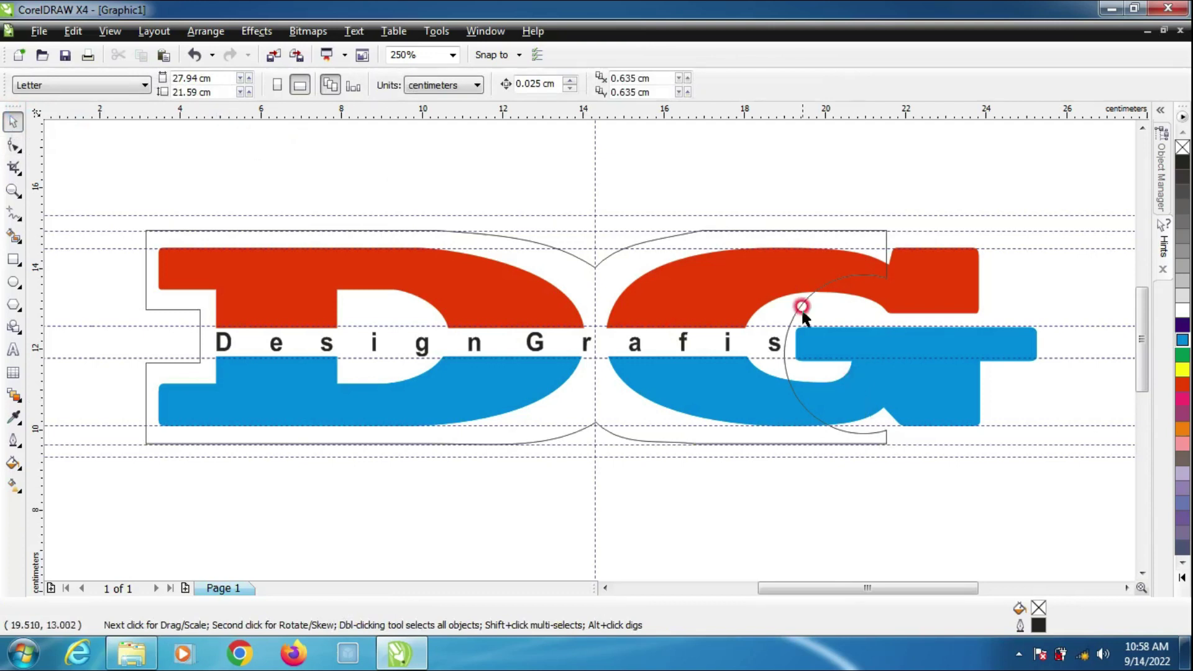
Step: Fill the frame and send it behind the letters, trying pink before settling on yellow
click(814, 229)
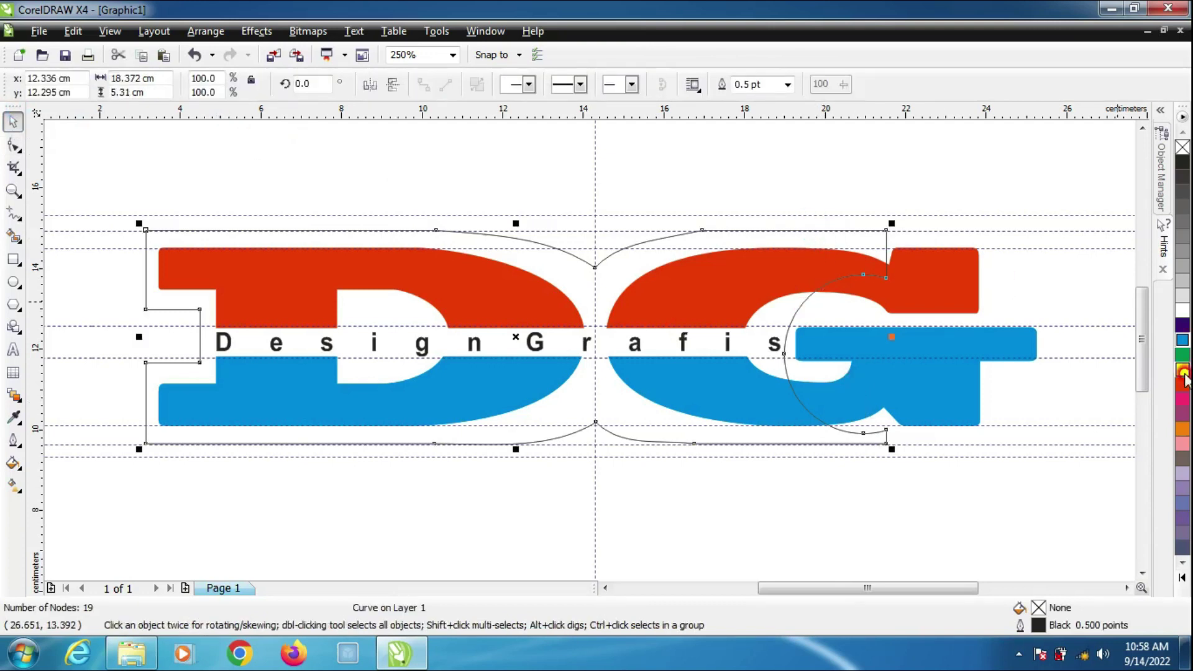
click(1182, 444)
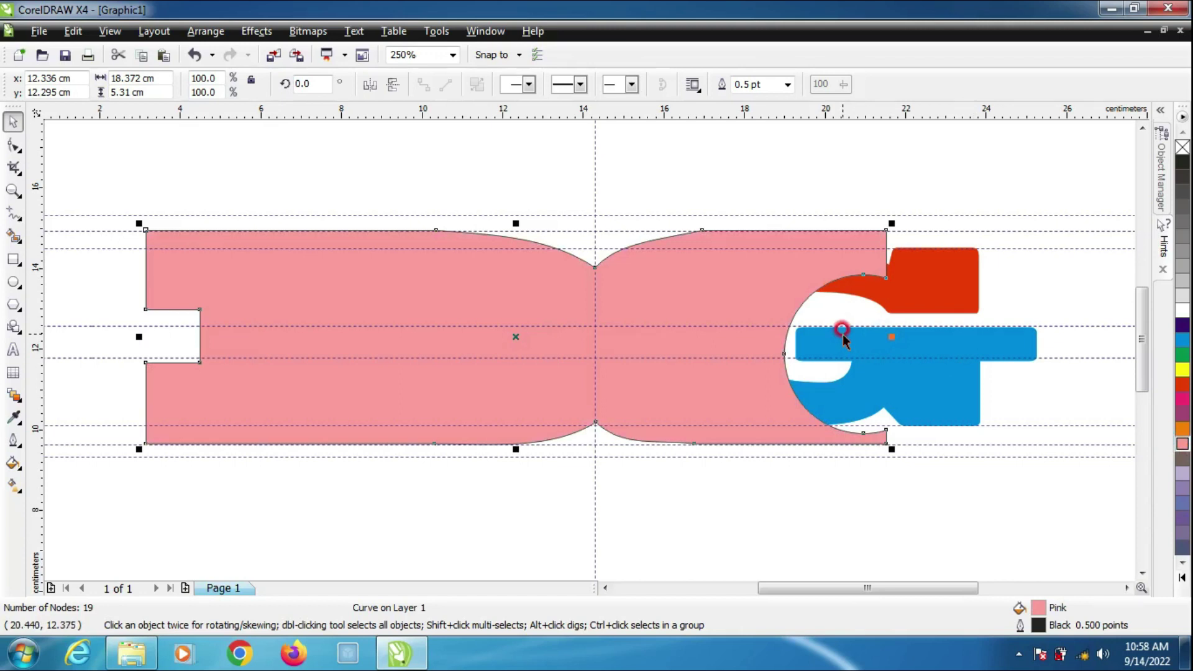
key(shift+Page_Down)
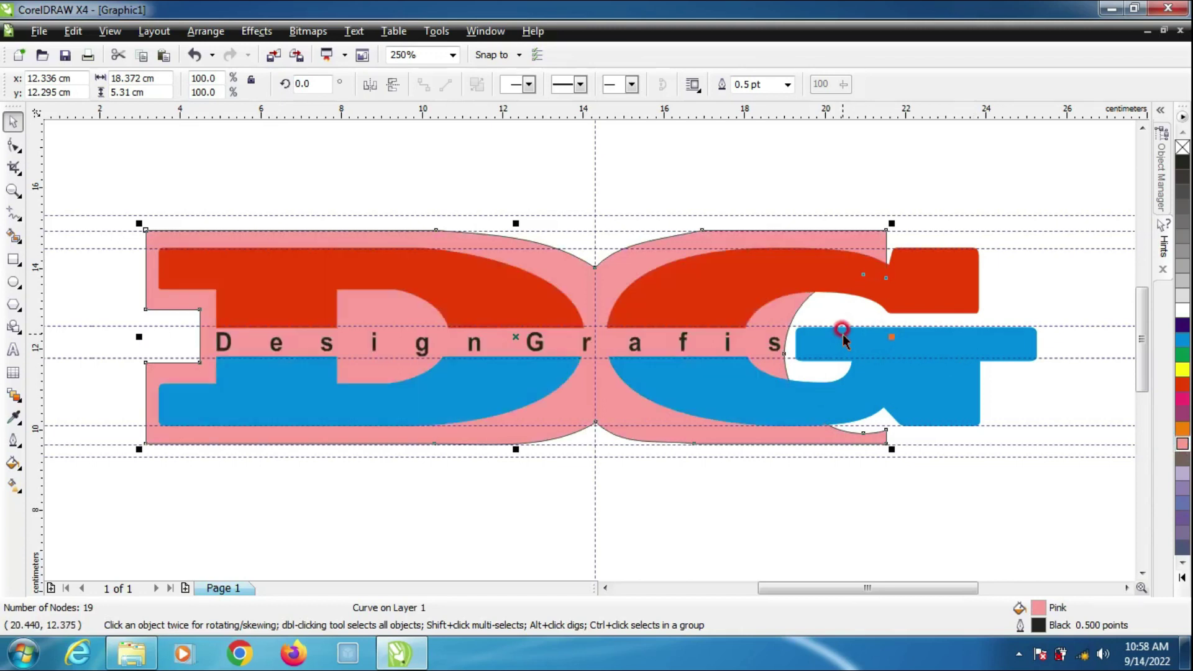
click(1184, 372)
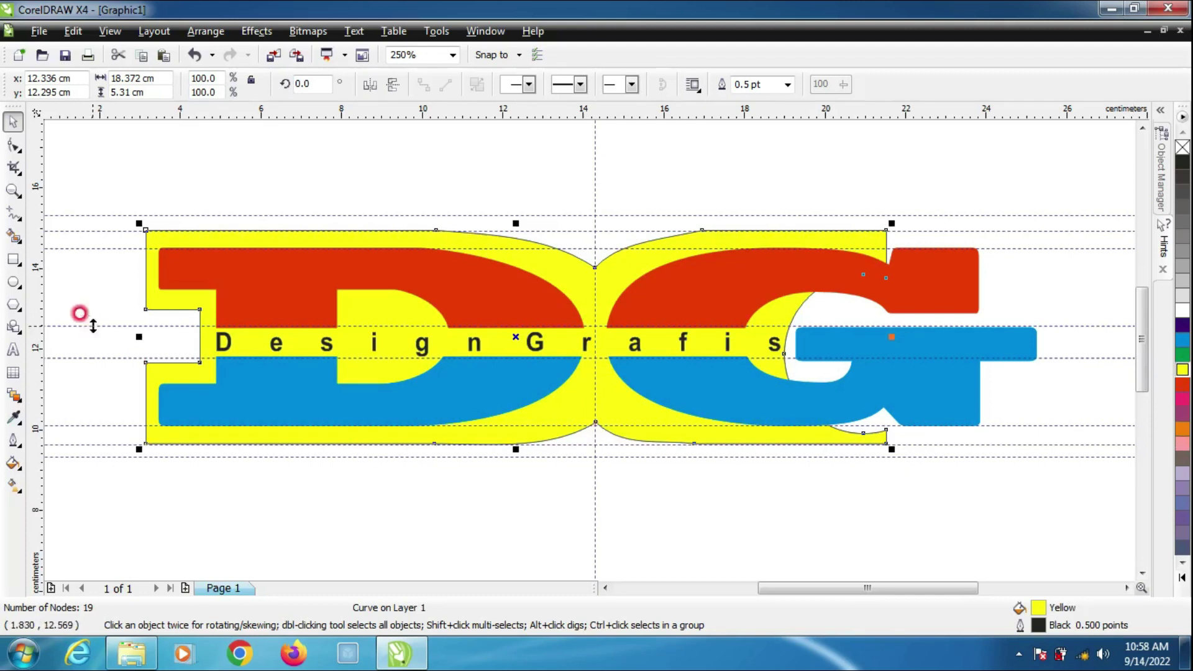
Step: Remove the outline from the yellow frame
click(534, 477)
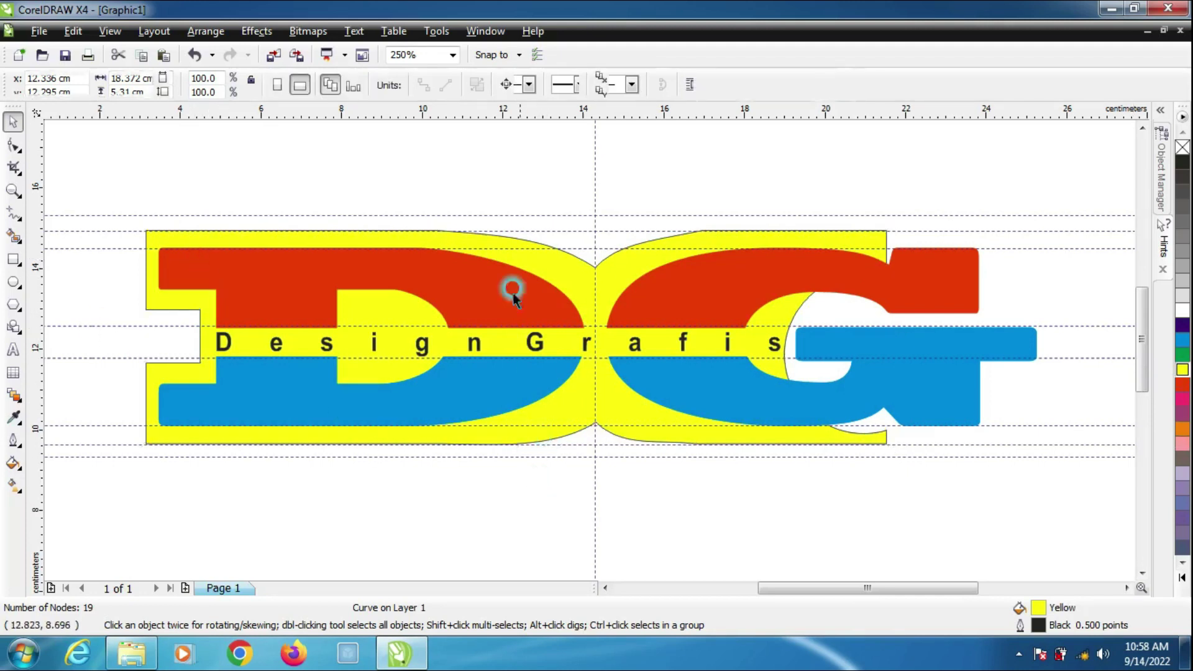
click(497, 239)
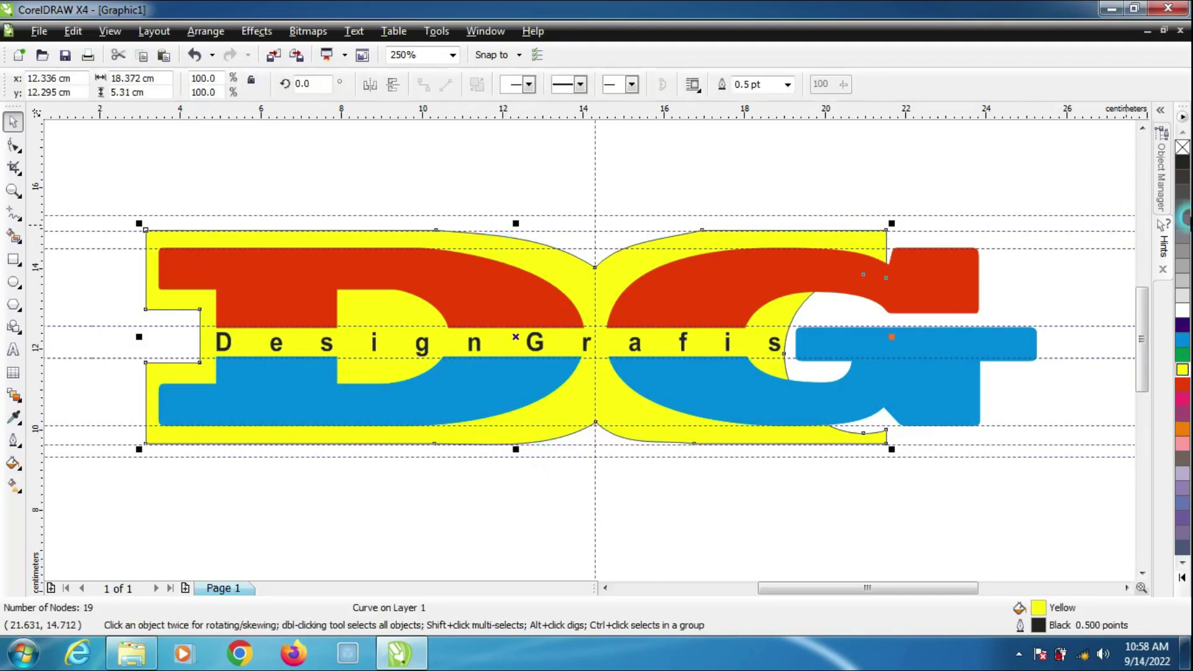
right_click(1183, 149)
click(752, 463)
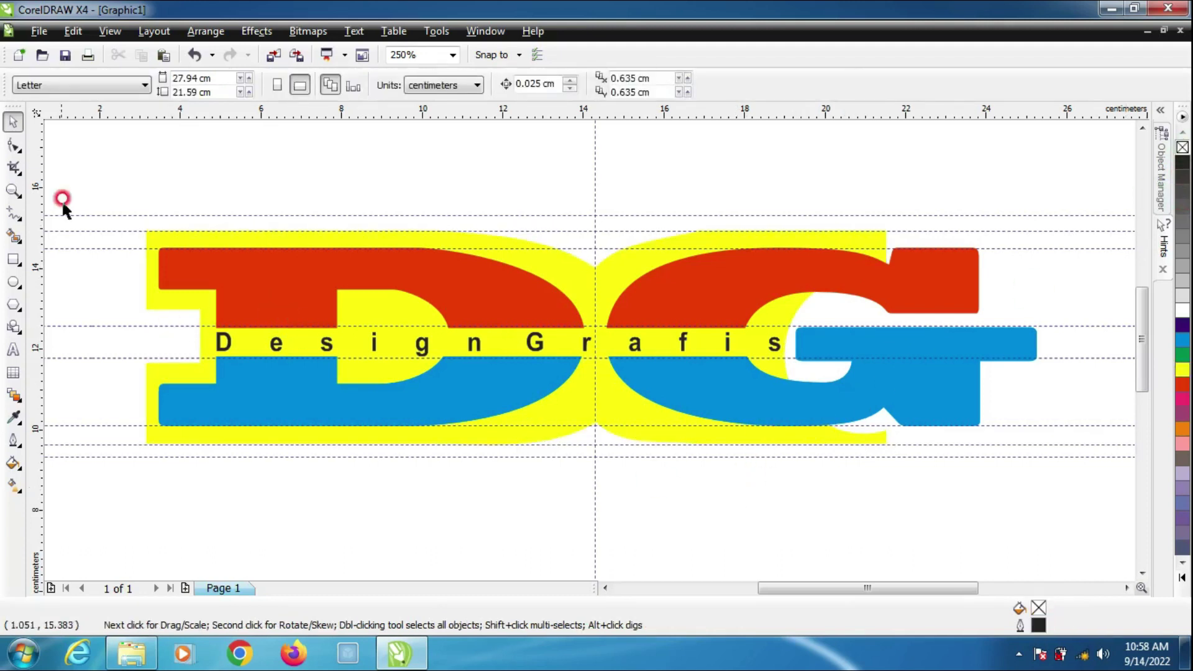
Step: Draw a rectangle about 5.93 by 7.47 cm over the right part of the G, overlapping the yellow frame's end
drag(101, 174, 838, 520)
click(13, 259)
drag(910, 289, 1062, 470)
click(11, 121)
drag(818, 320, 789, 334)
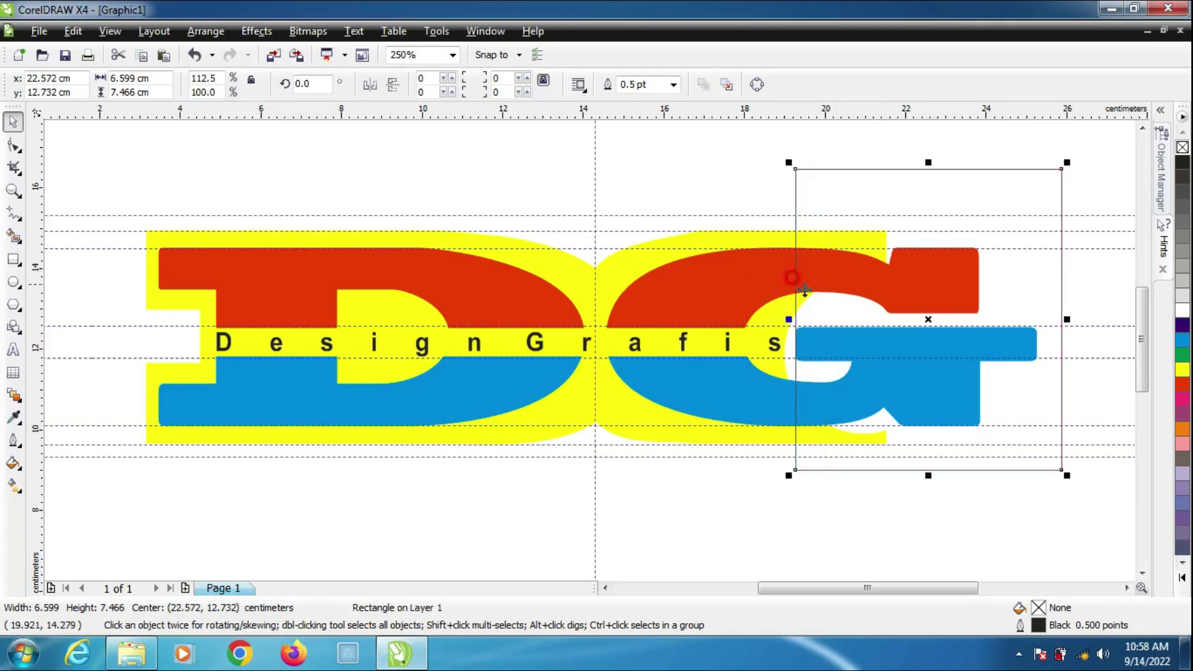
drag(790, 319, 823, 319)
Step: Trim the yellow frame's right end with the large rectangle and delete the rectangle
shift+click(742, 242)
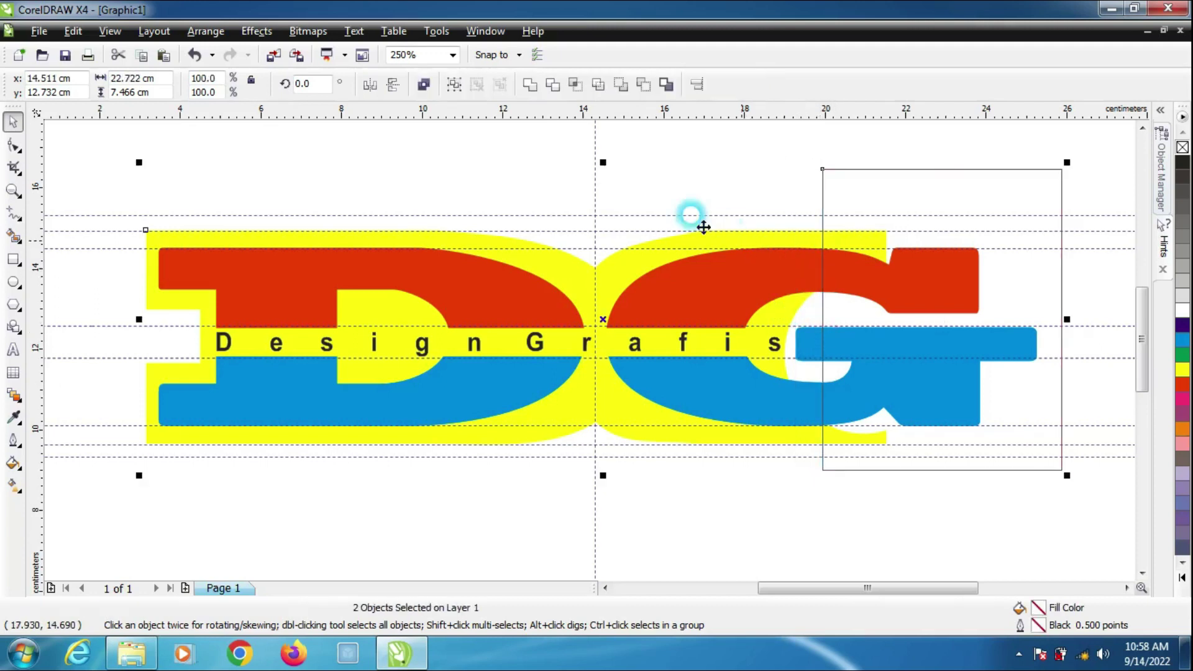
click(552, 87)
drag(633, 128, 688, 152)
click(859, 183)
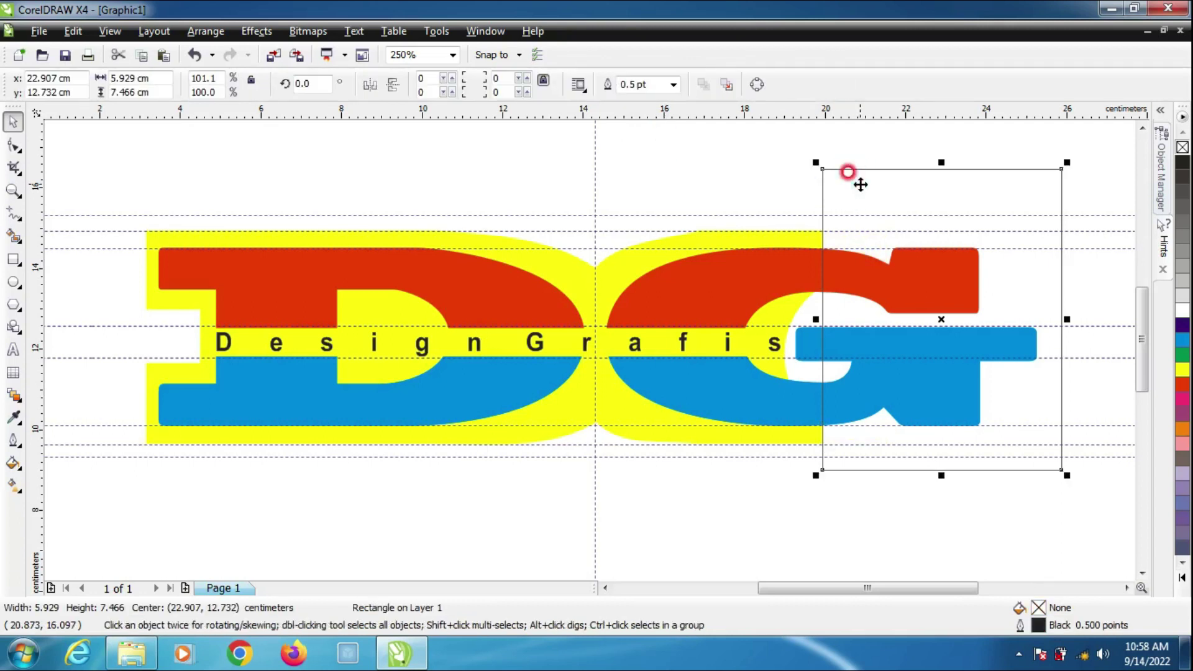
key(Delete)
Step: Group the yellow frame with the DG letters and text
drag(102, 198, 1065, 509)
click(756, 326)
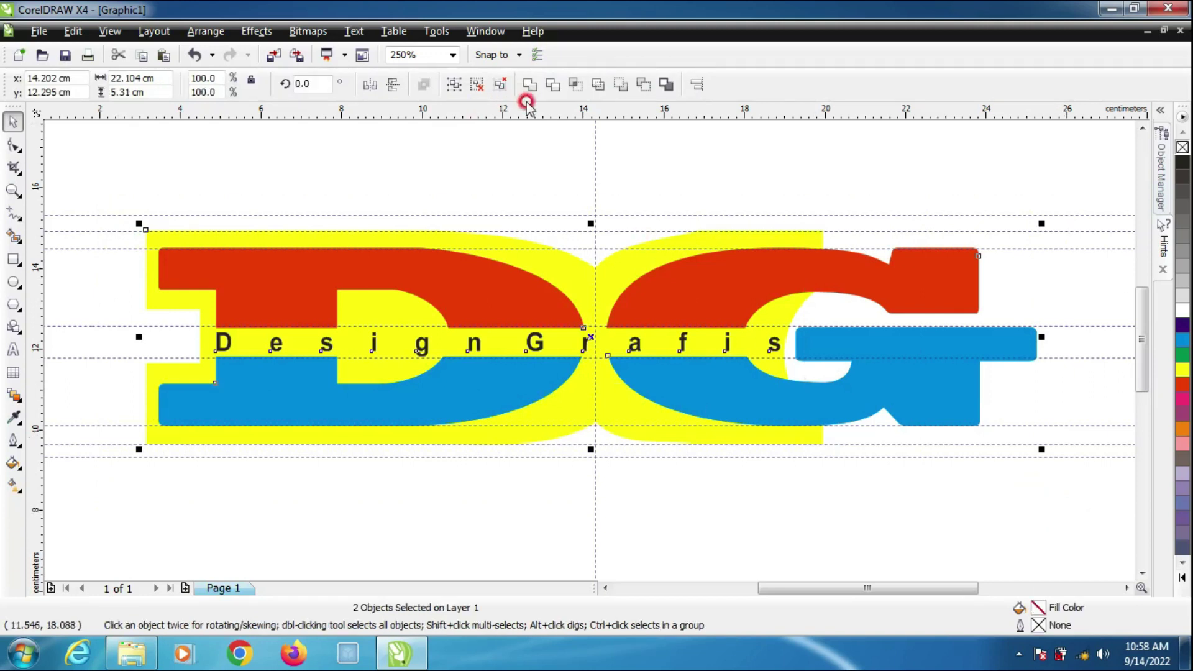
click(453, 84)
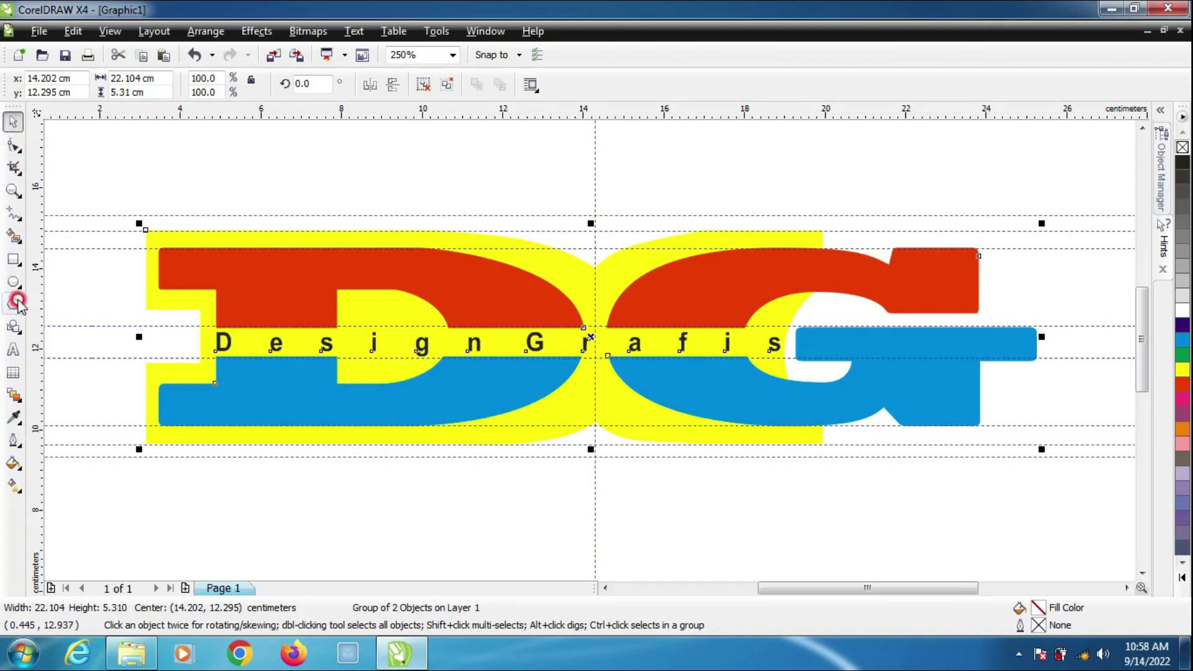
Step: Zoom out to 125% and check the finished logo in a full-screen preview
click(13, 190)
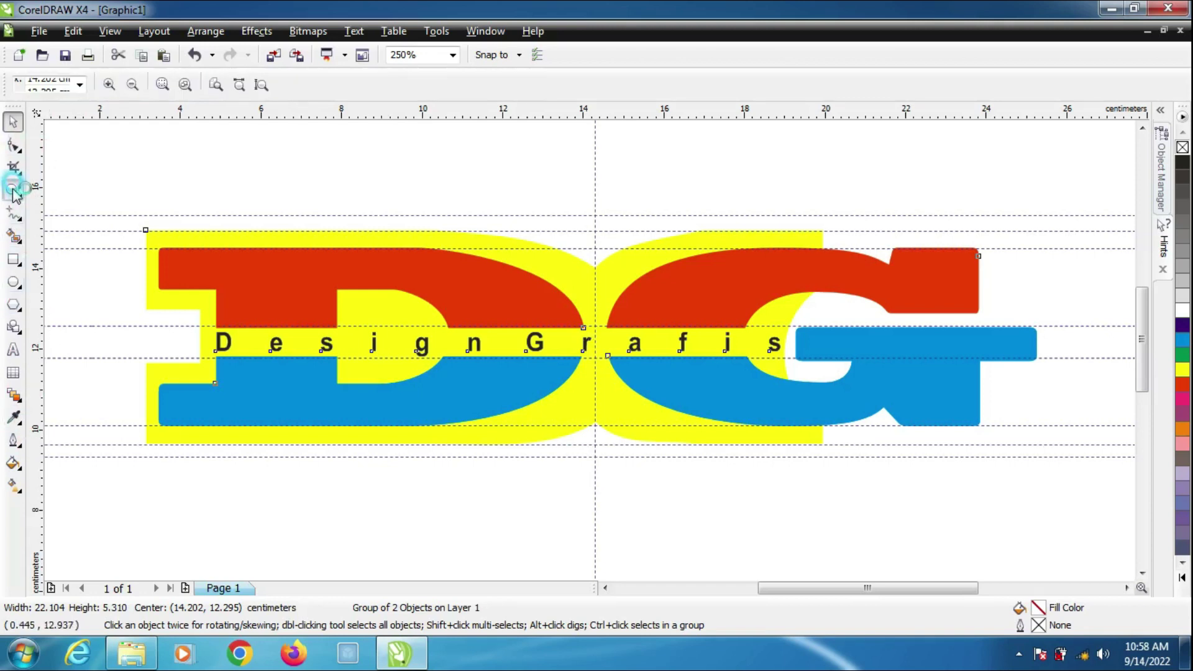
click(131, 85)
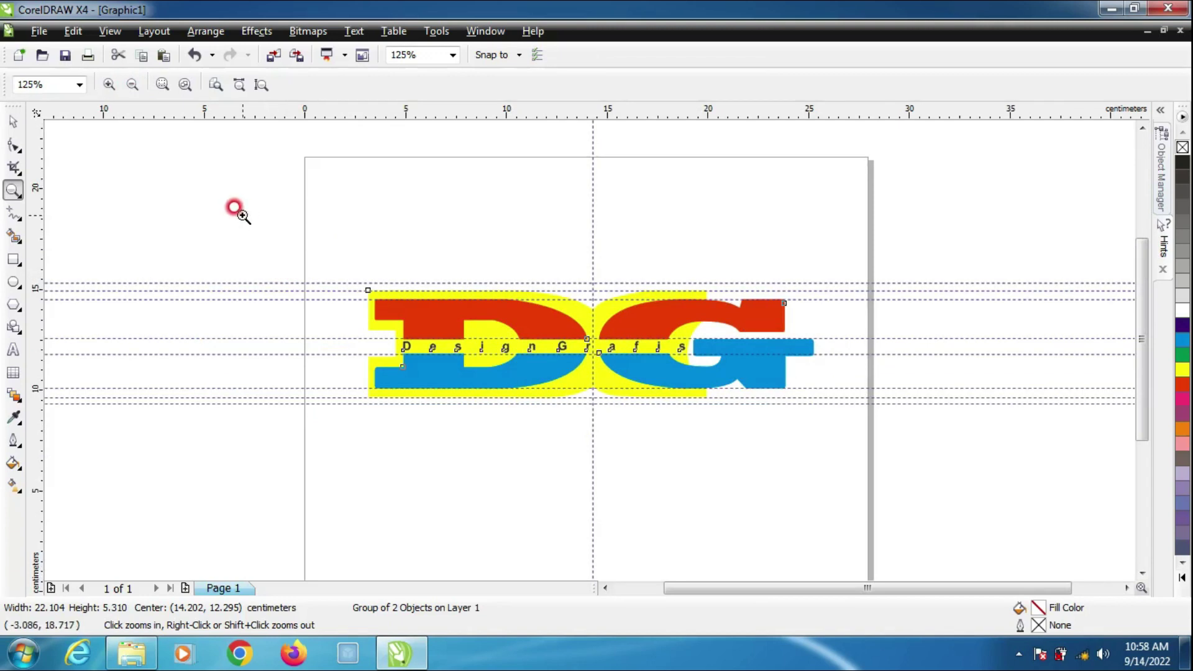
click(13, 122)
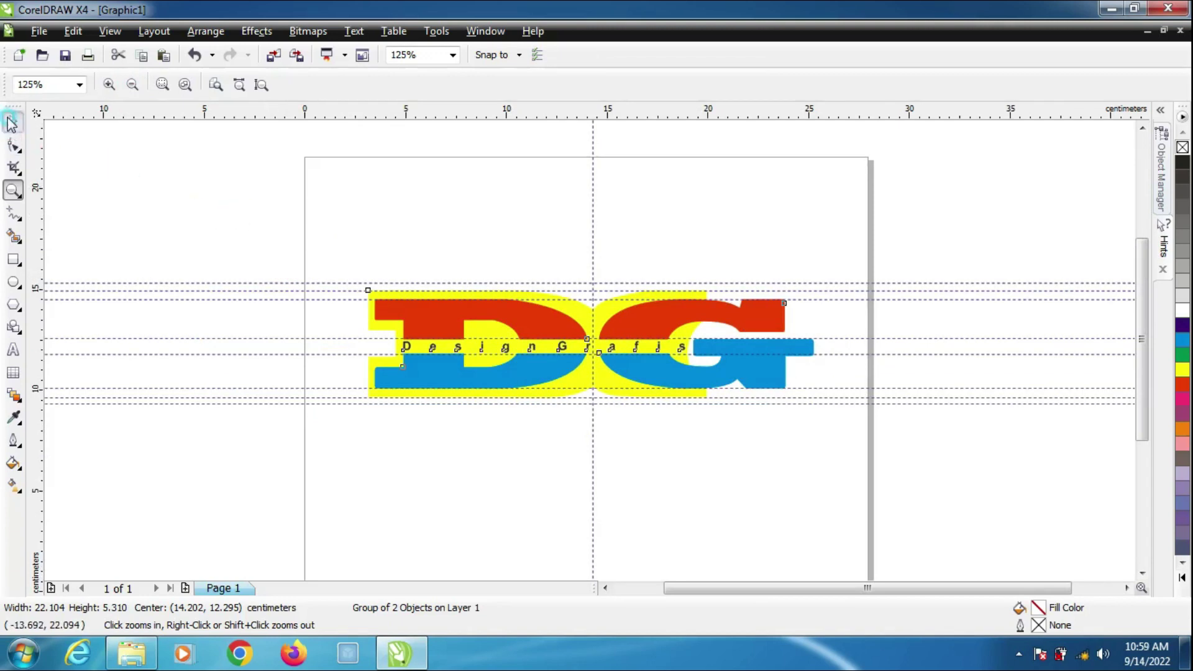
right_click(627, 250)
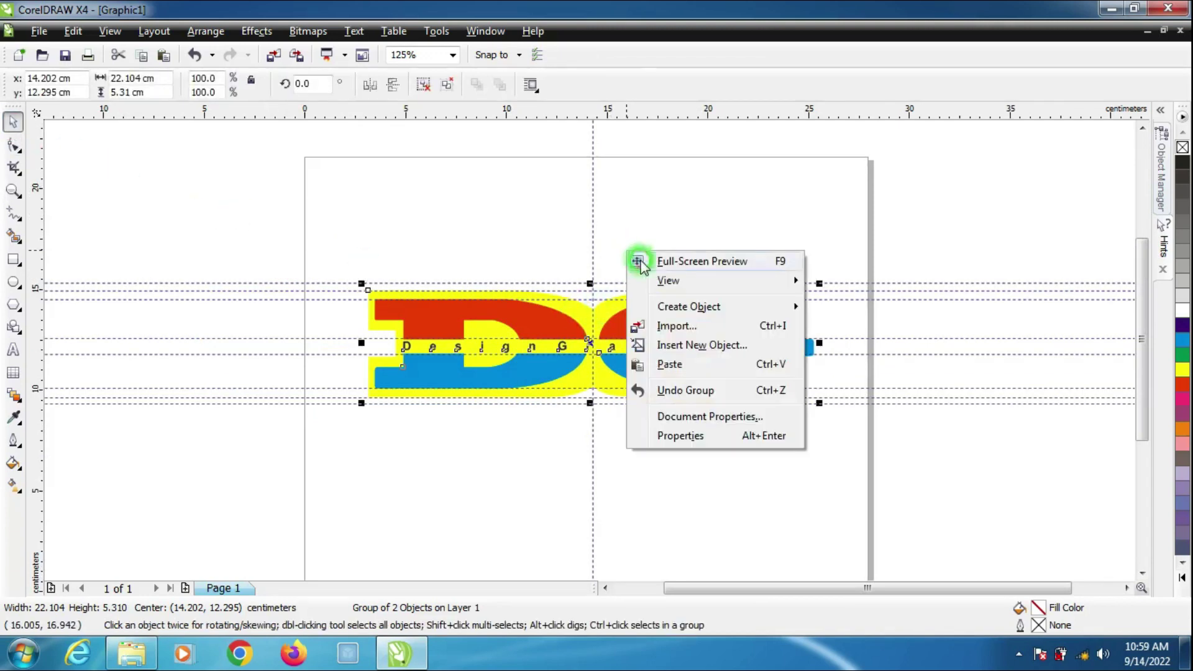
click(747, 260)
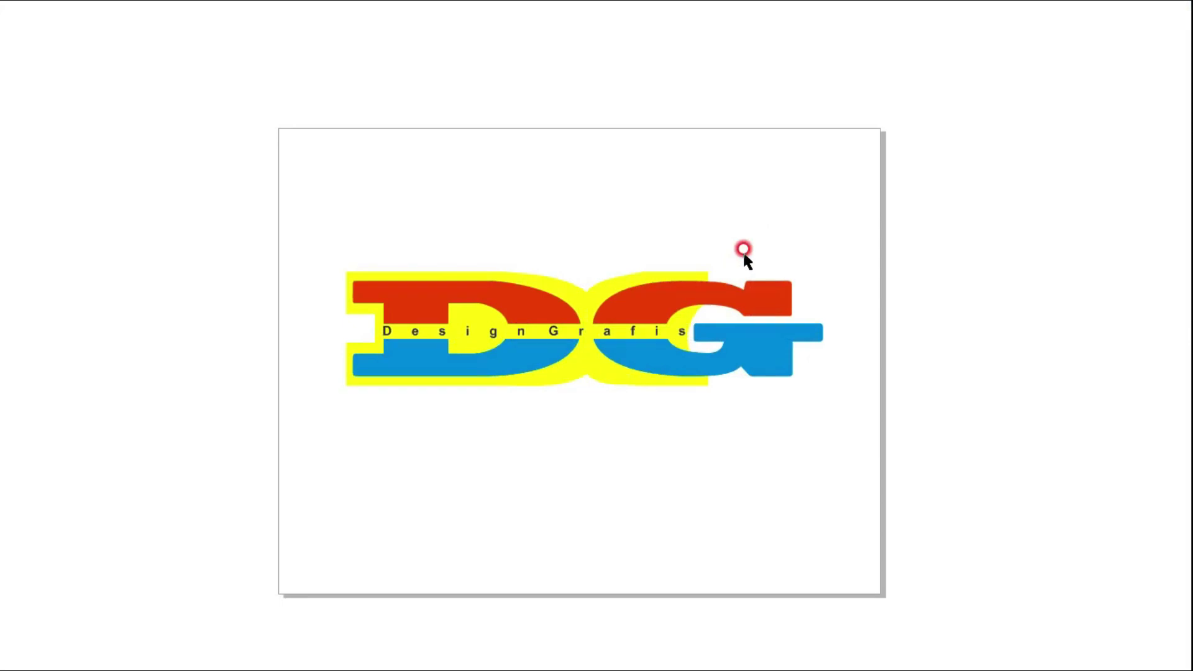
click(744, 251)
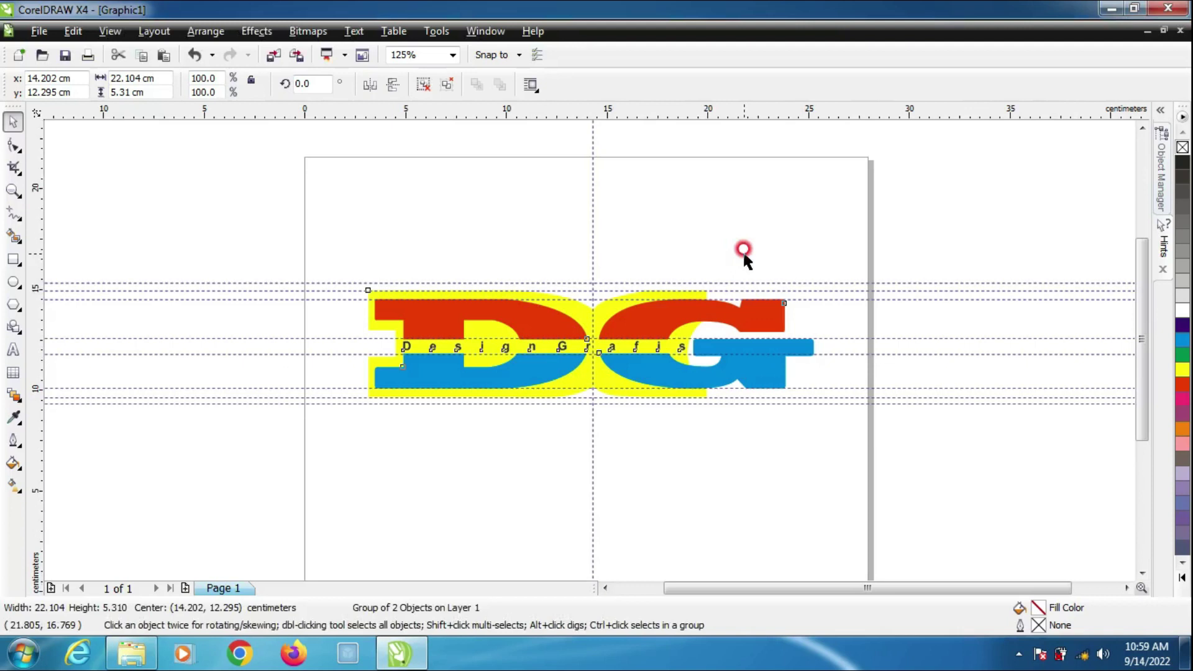